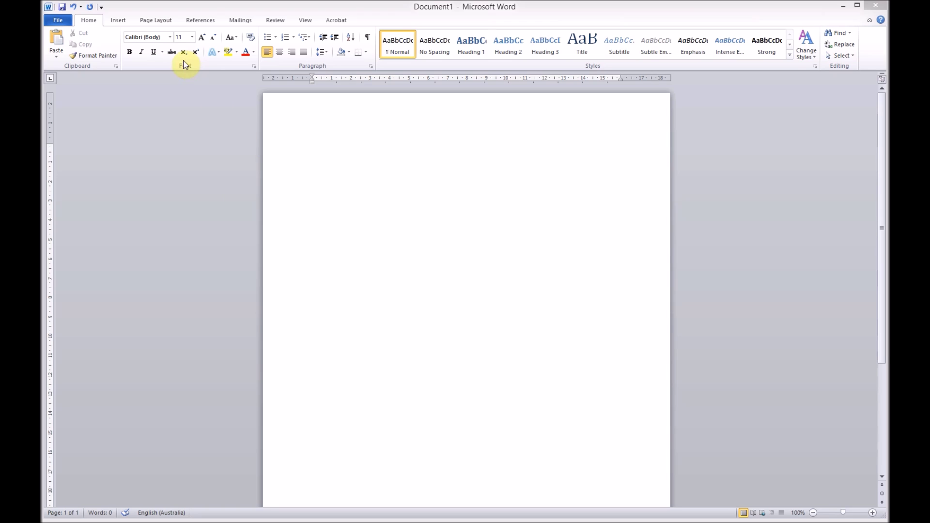
- Switch the page orientation to Landscape
click(155, 20)
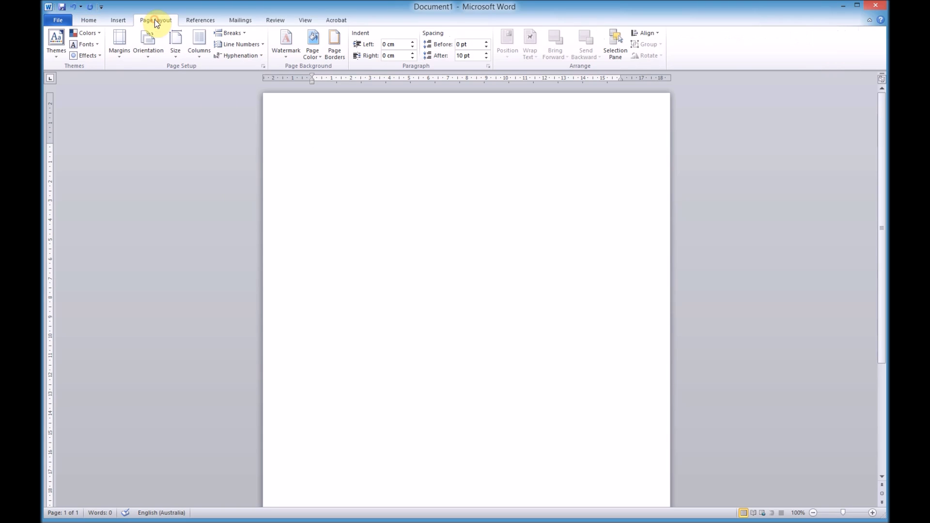
click(151, 52)
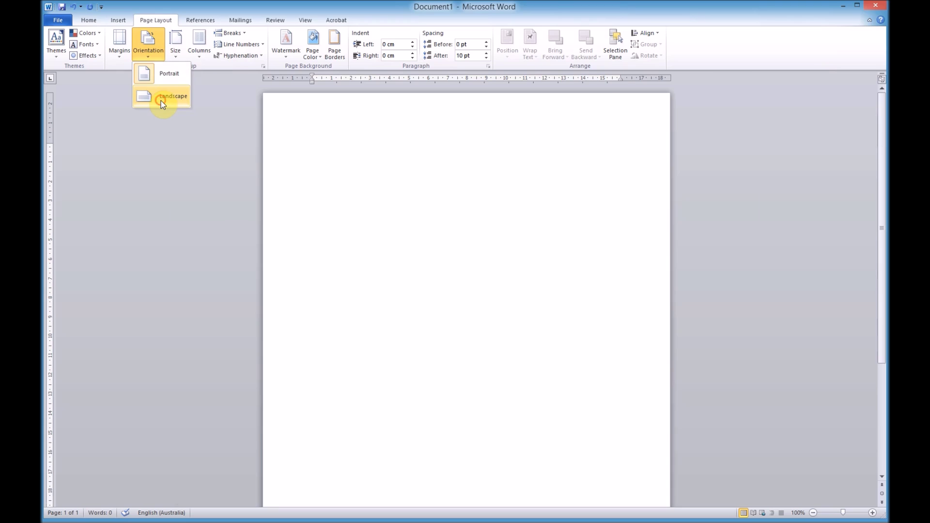
click(161, 100)
- Apply the Formal style set to the document
click(87, 20)
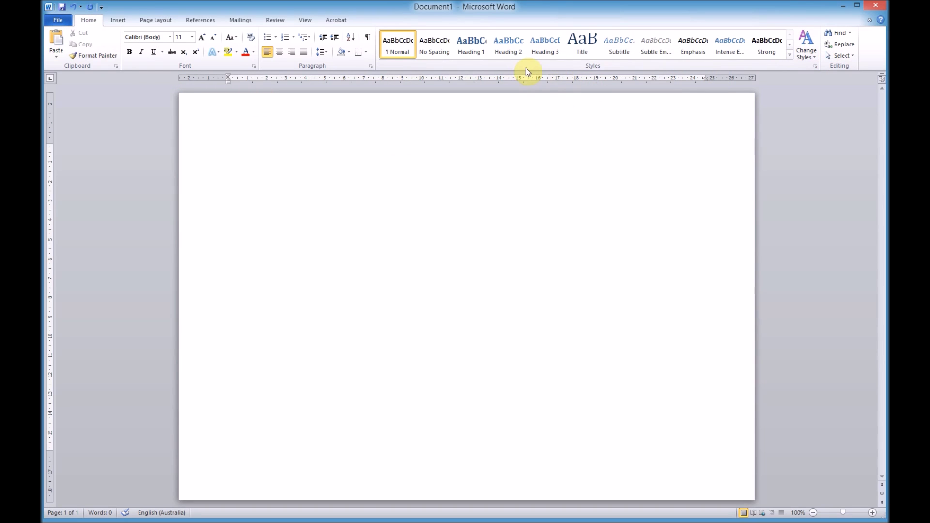
click(806, 43)
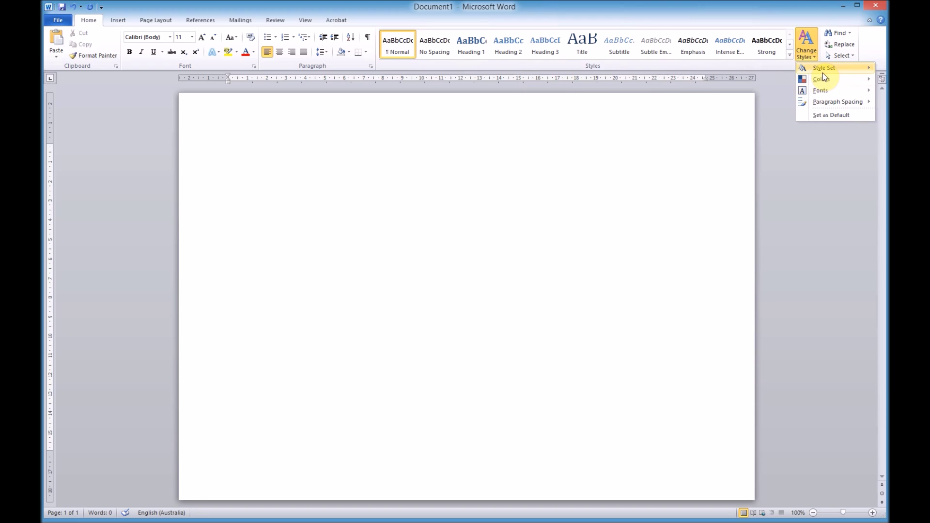
mouse_move(822, 73)
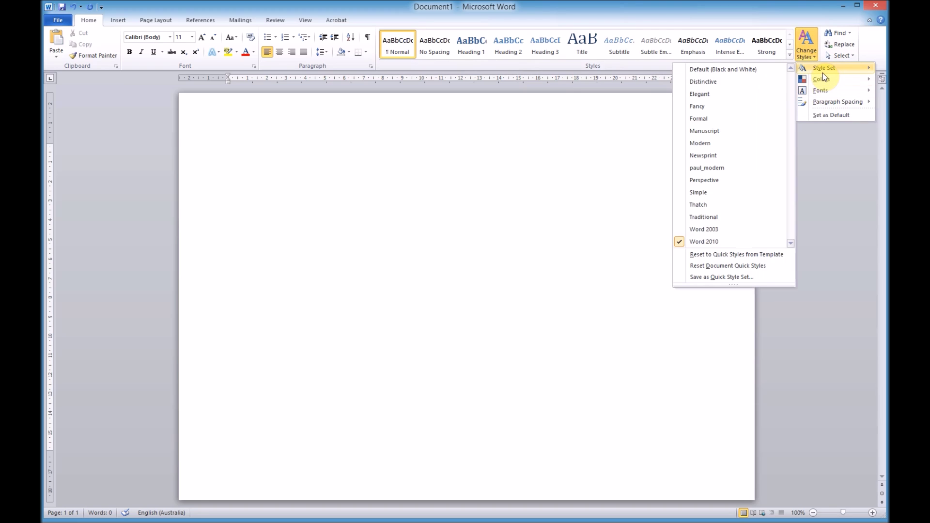
click(716, 118)
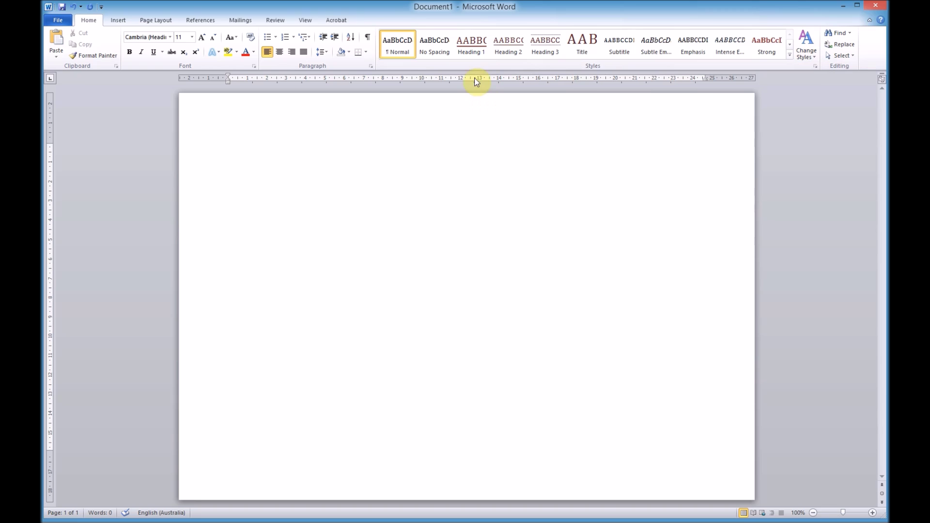
- Add a Heading 2 title 'SITEMAP' followed by an empty Normal paragraph
click(504, 49)
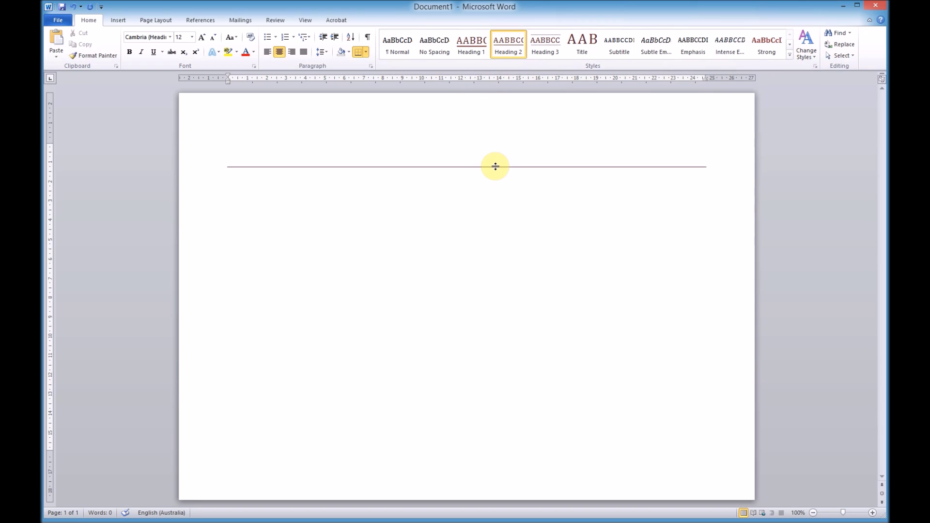
text(SITEMAP)
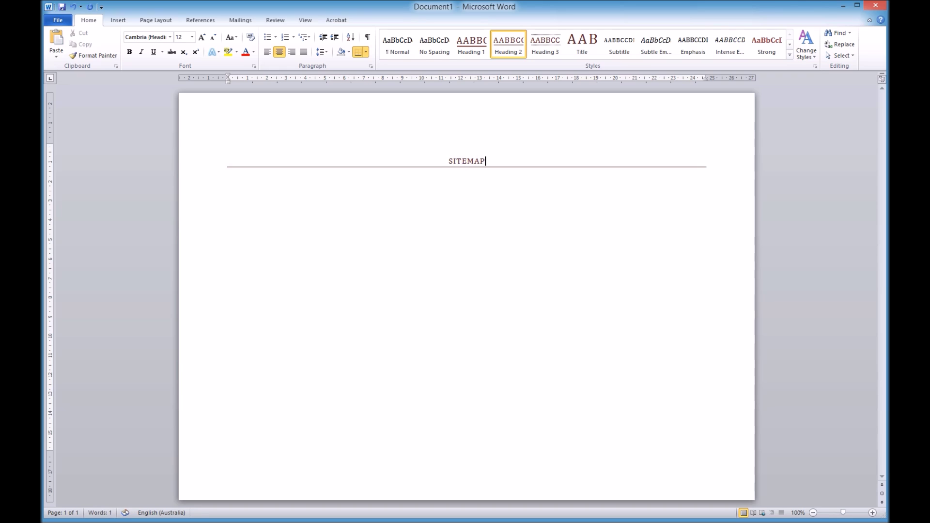
key(Return)
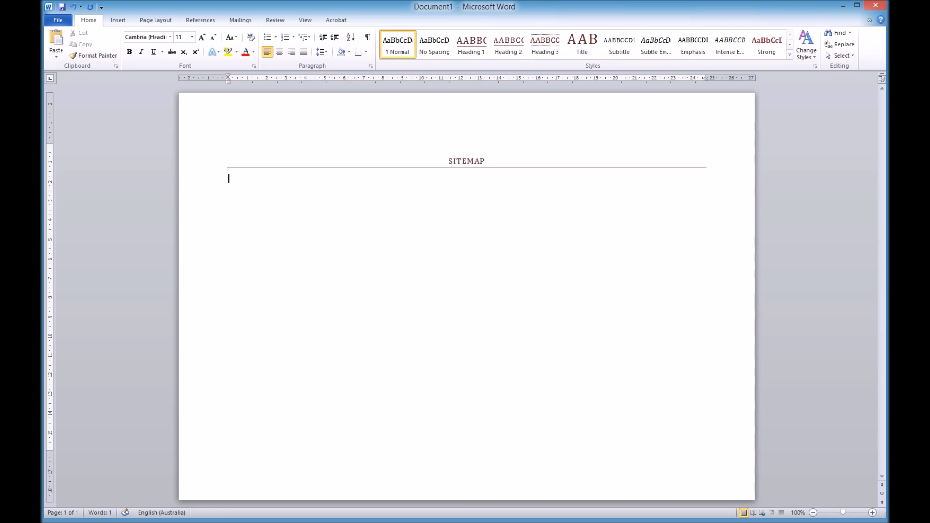
click(125, 22)
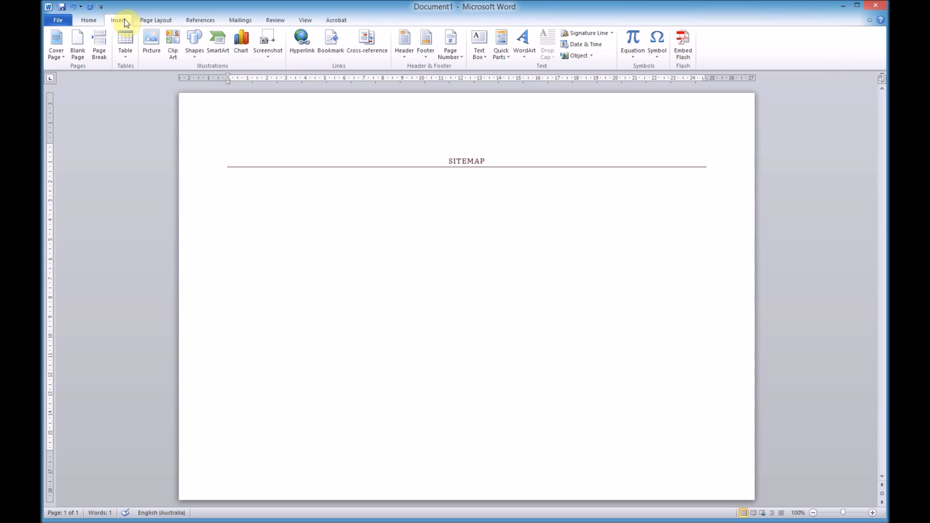
- Insert a SmartArt Organization Chart from the Hierarchy category
click(218, 45)
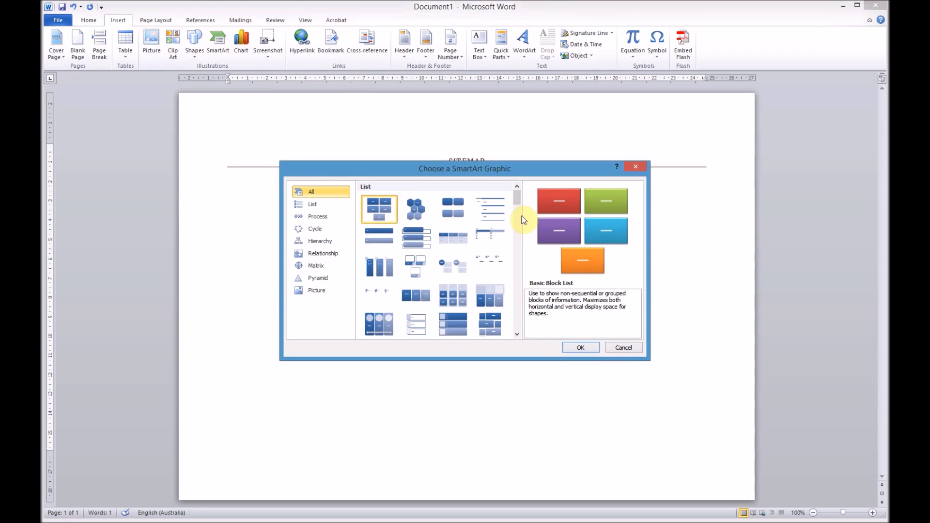
click(324, 240)
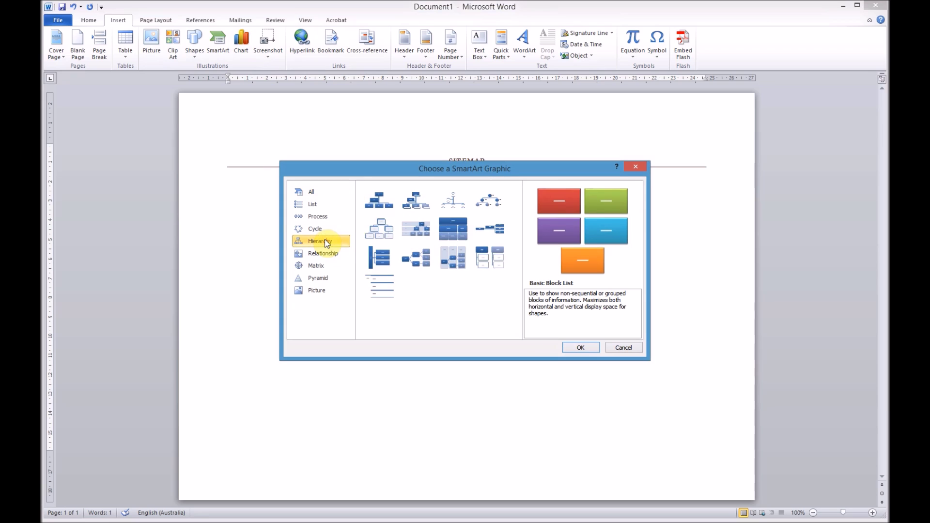
click(381, 202)
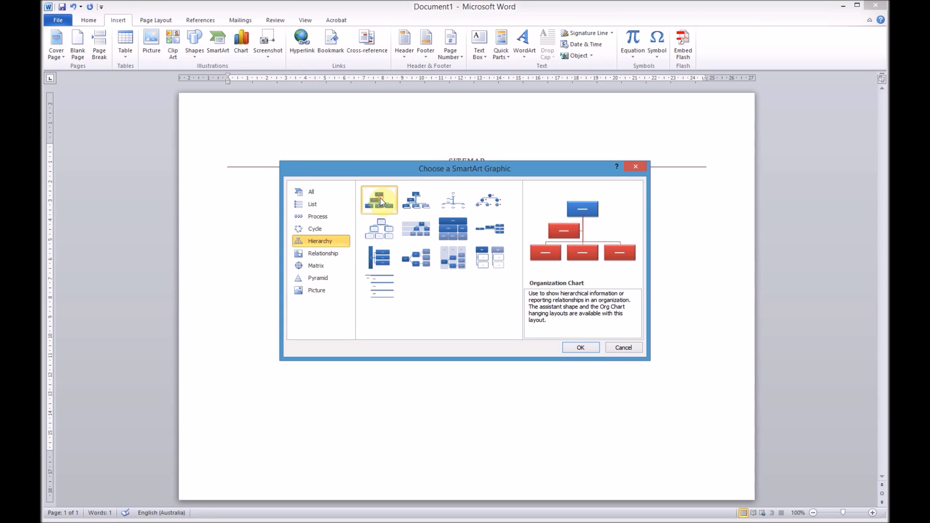
click(581, 347)
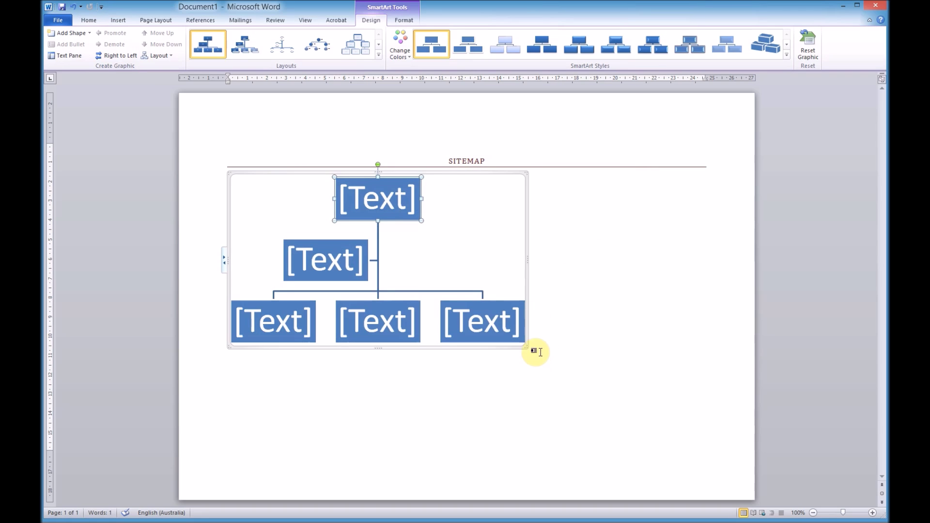
- Widen the chart to the page width and delete the extra placeholder boxes
drag(525, 347, 705, 441)
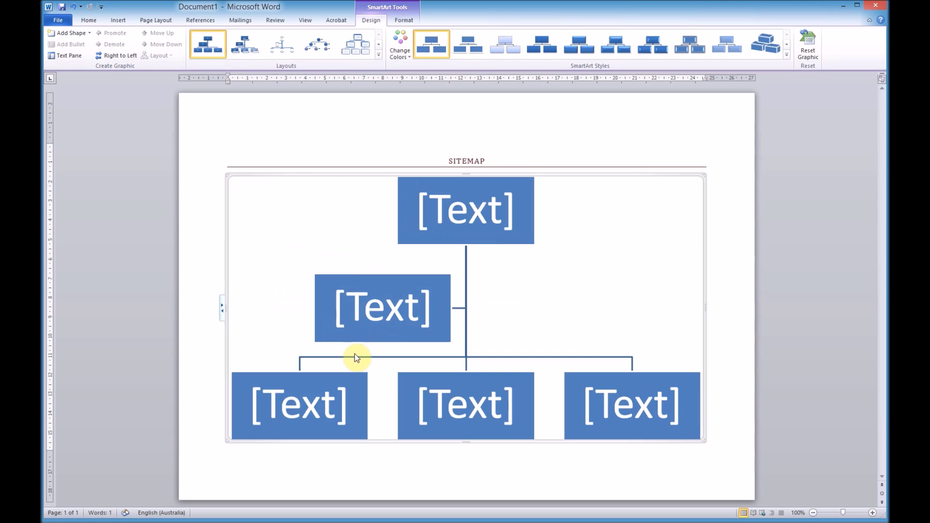
click(489, 215)
click(517, 180)
key(Delete)
key(Delete)
key(Delete)
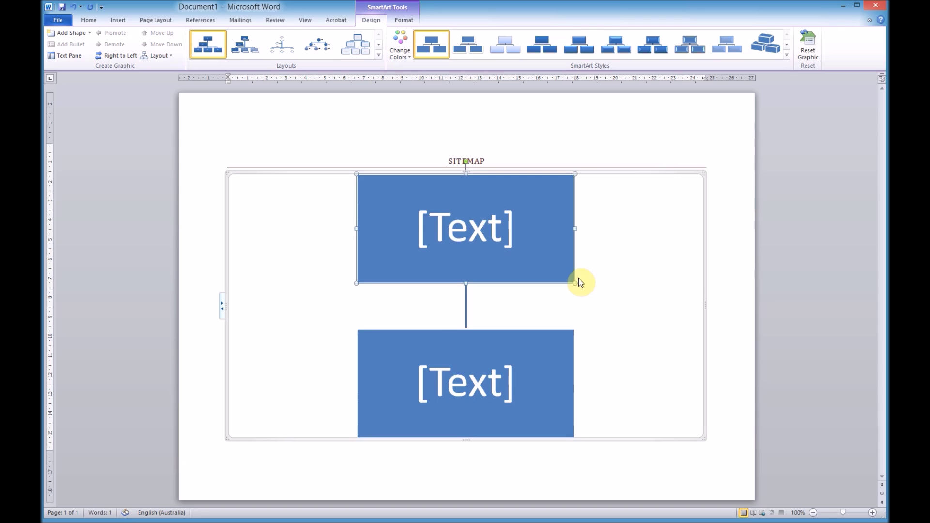
key(Delete)
- Fill the remaining box with 'Home' and 'index.html' on two lines
click(492, 315)
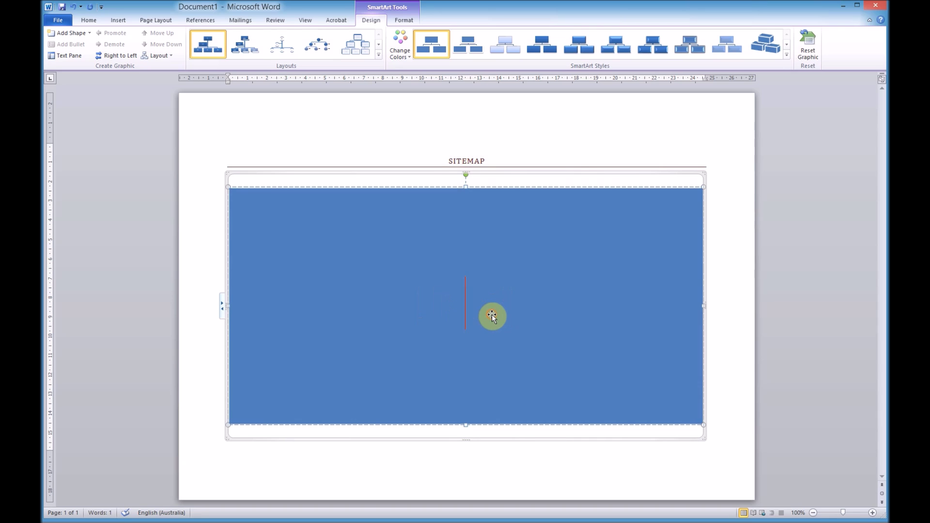
text(Home)
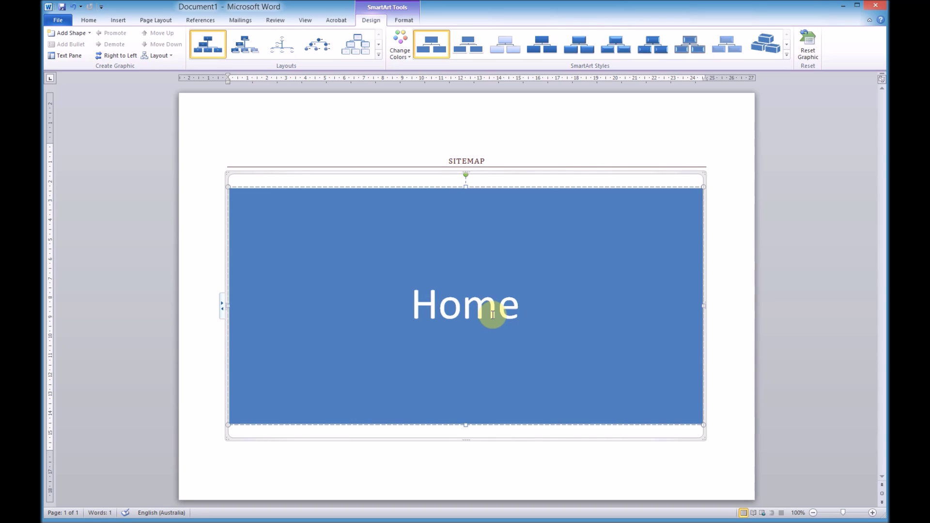
key(Return)
text(index.html)
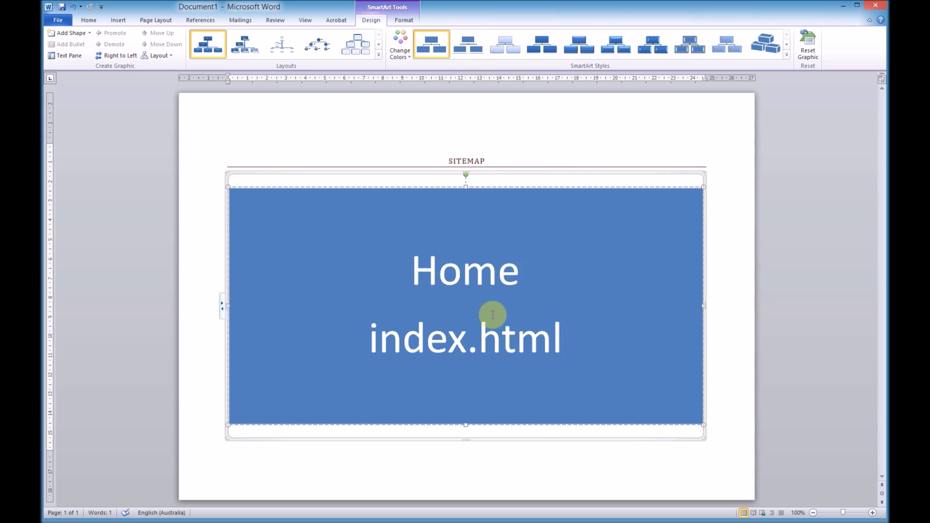
click(89, 32)
- Add a box beside Home reading 'Services' and 'services.html'
click(87, 45)
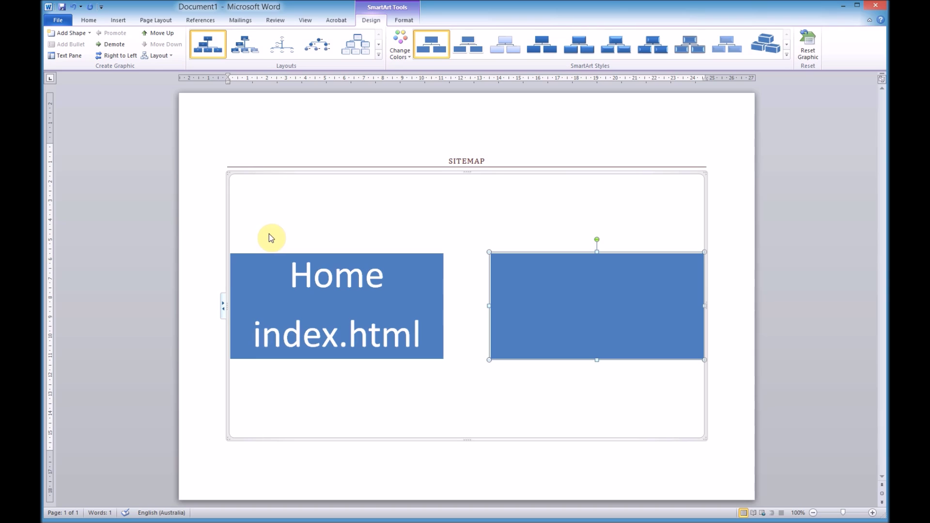
click(579, 302)
text(Services)
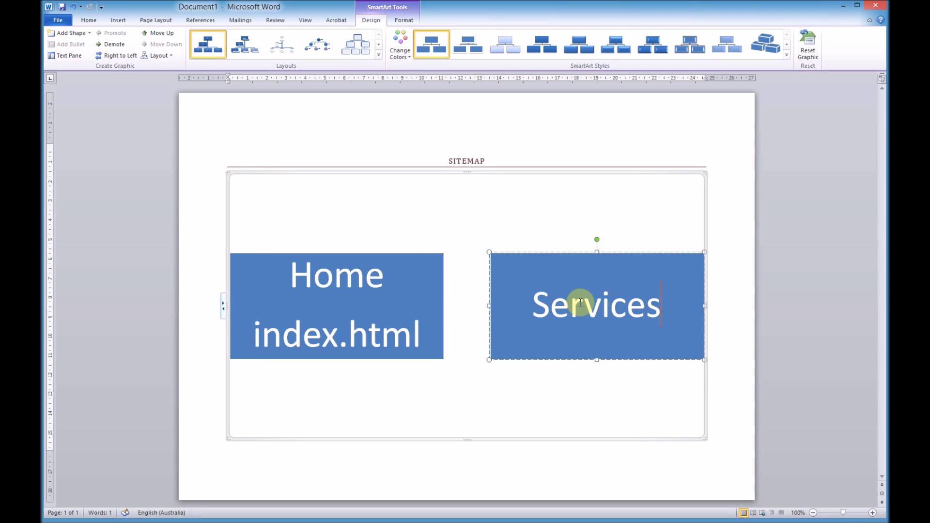
key(Return)
text(services)
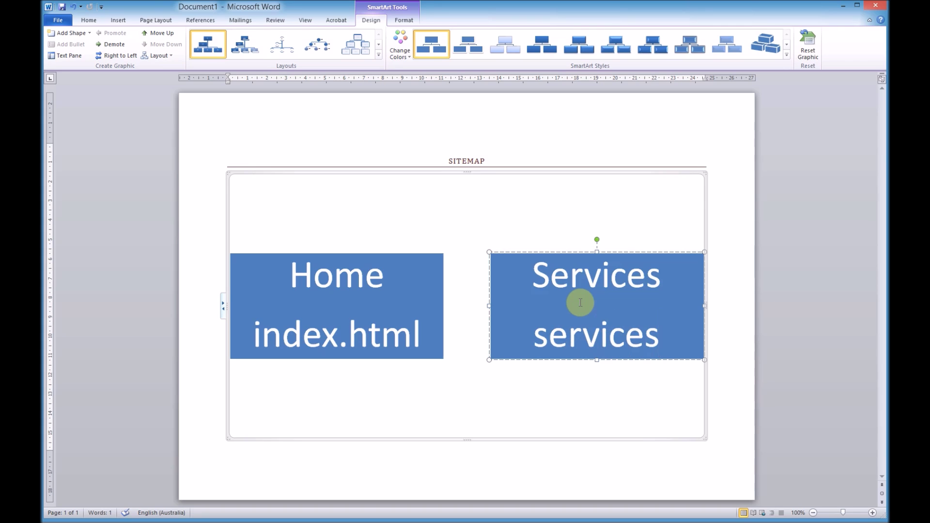
text(.html)
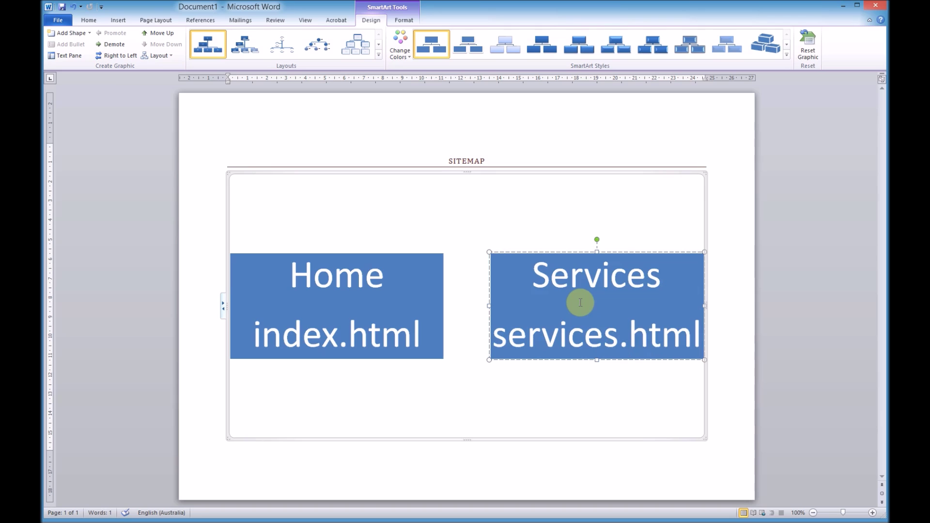
- Add a box after Services reading 'Contact Us' and 'contact.html'
click(90, 32)
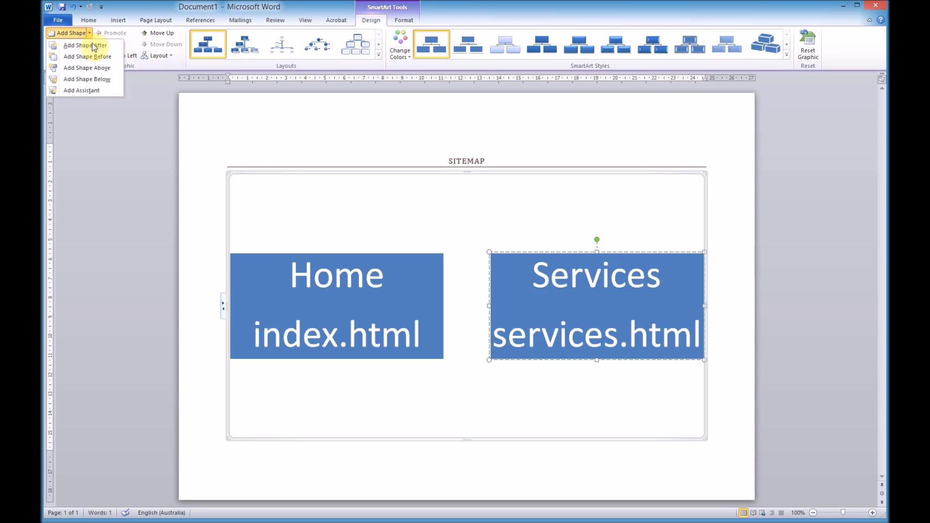
click(94, 46)
text(C)
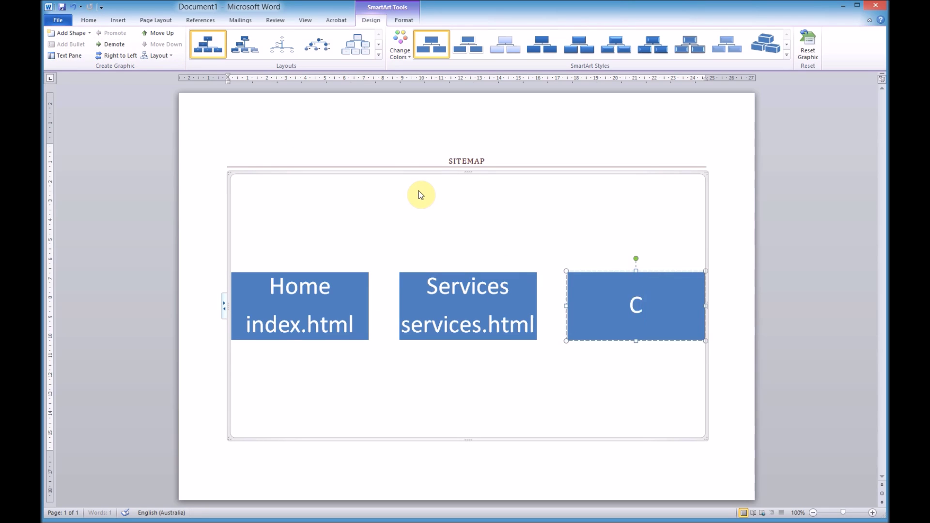
text(ontact Us)
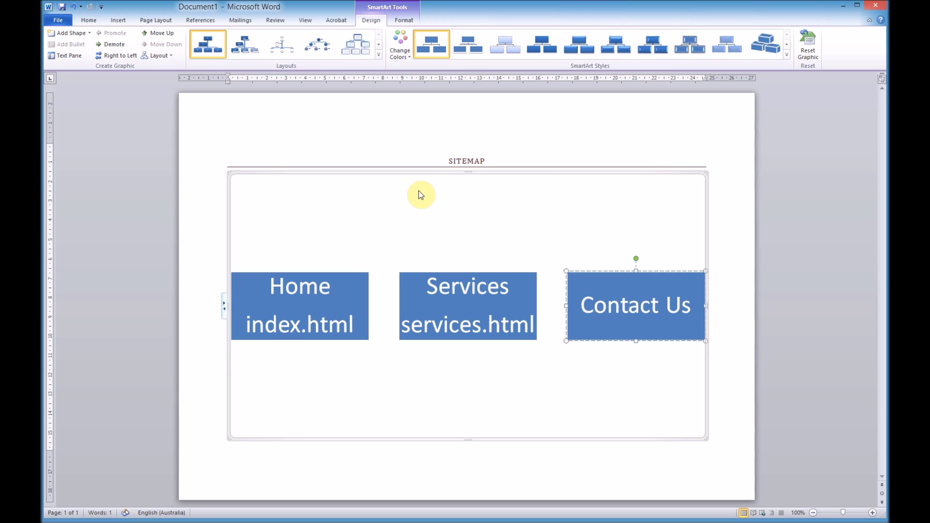
key(Return)
text(conta)
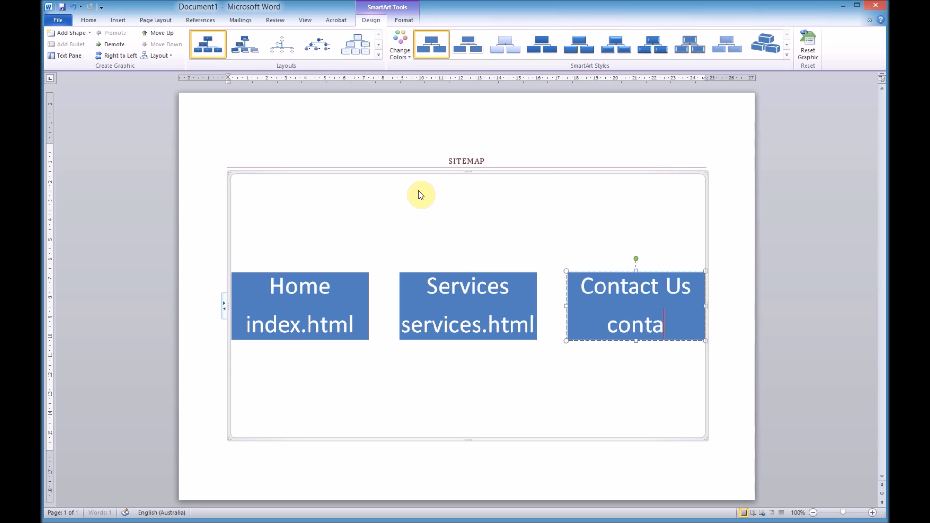
text(ct.html)
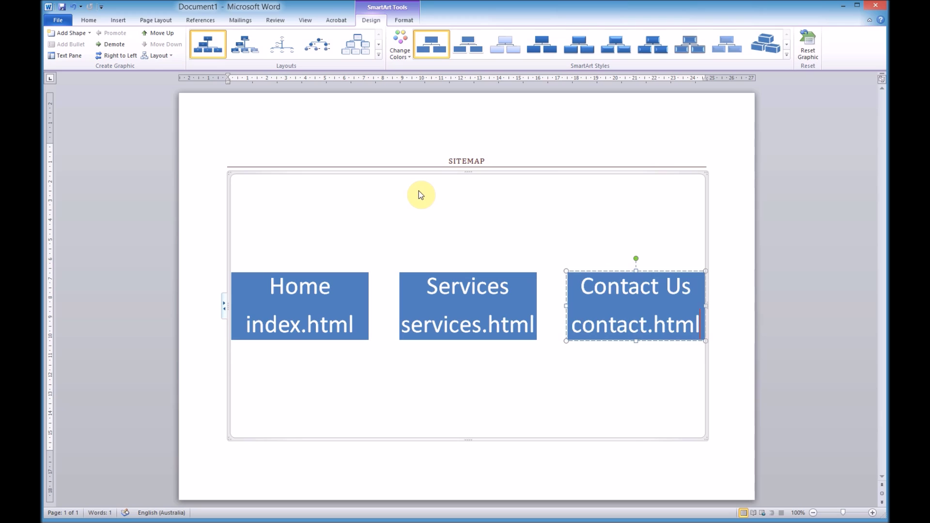
click(517, 281)
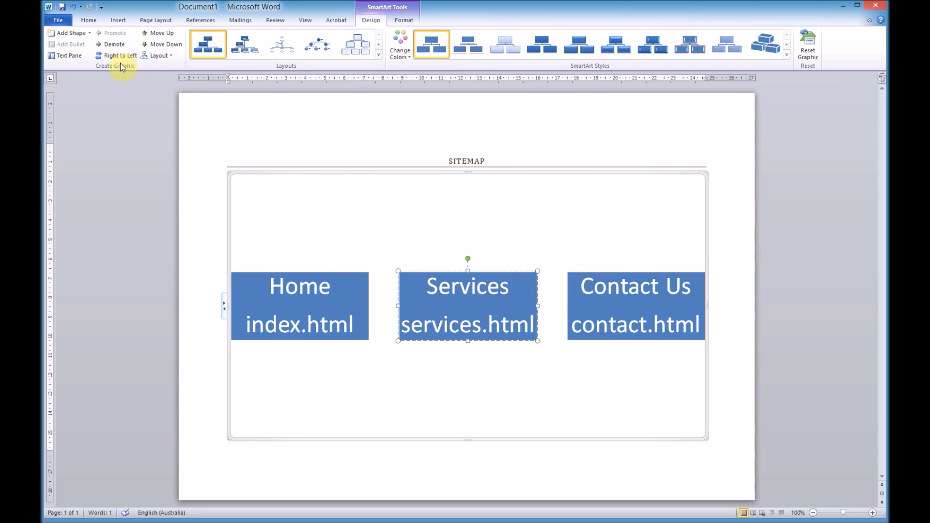
- Add an 'About Us' / 'about.html' box after Services
click(89, 33)
click(73, 45)
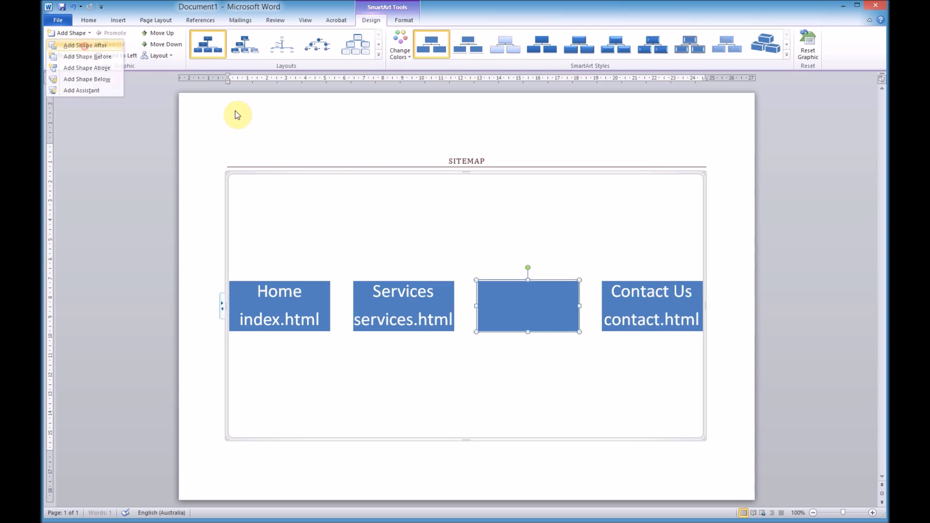
click(536, 311)
text(About Us)
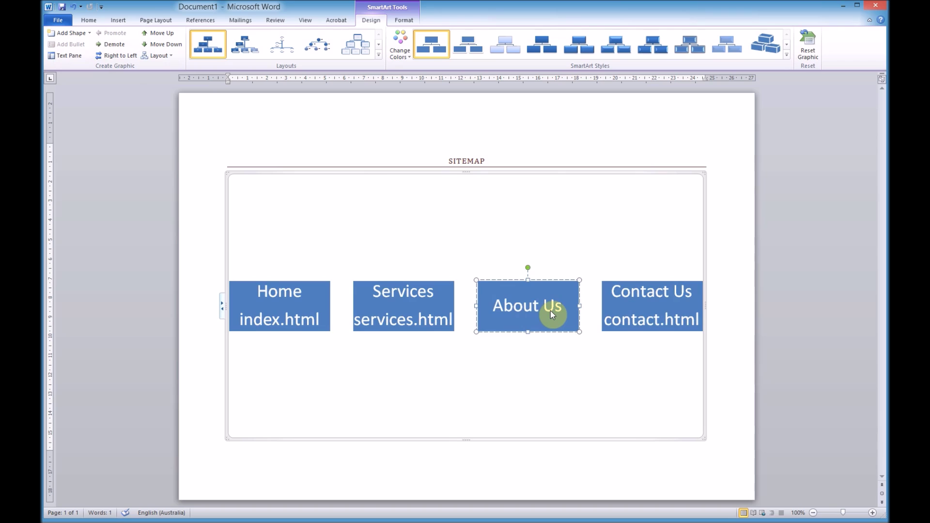
key(Return)
text(about.html)
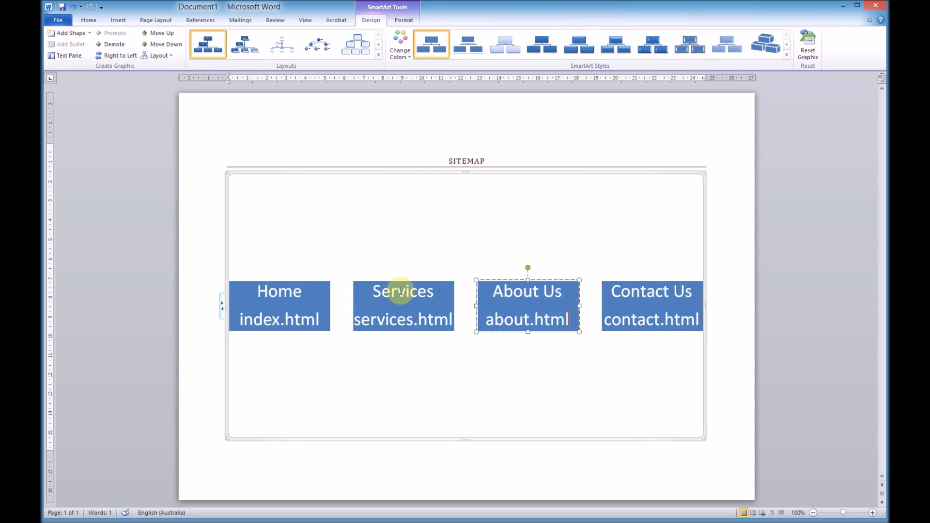
- Select the text and then the whole box for Services and Contact Us
click(426, 297)
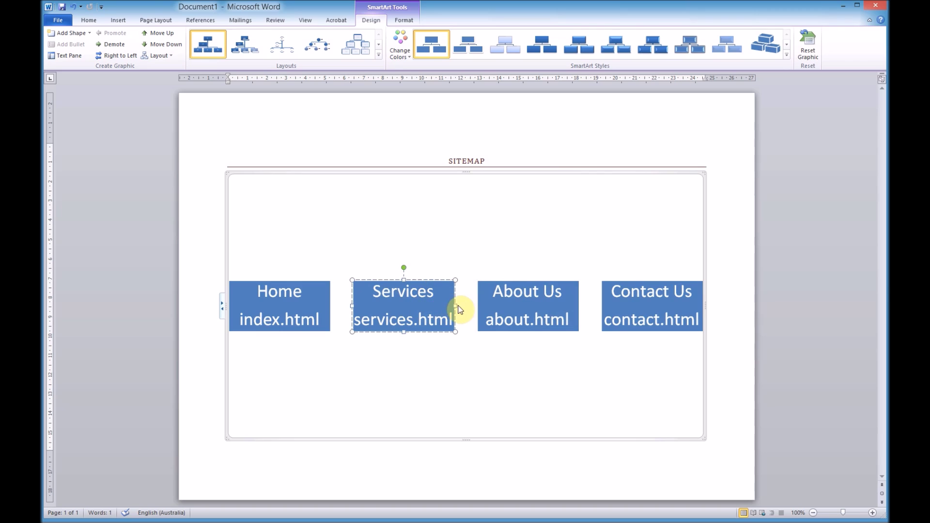
key(ctrl+a)
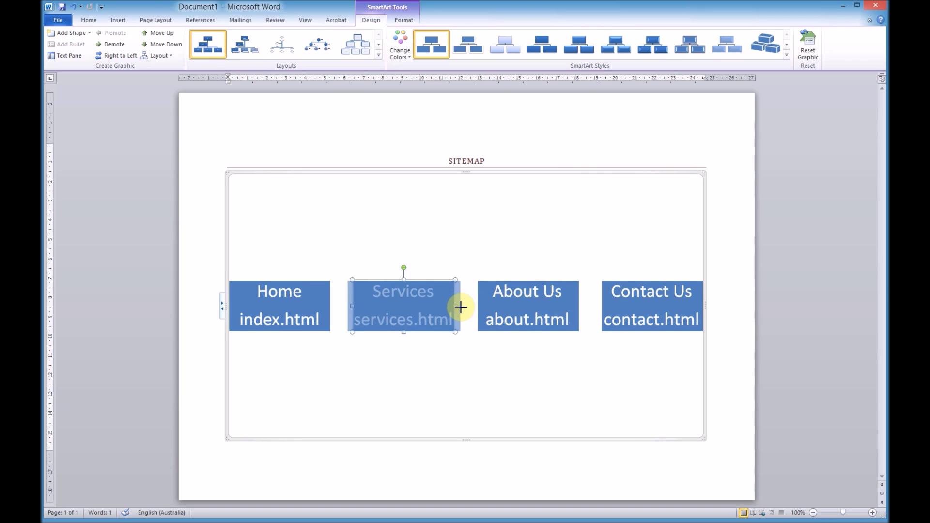
click(460, 306)
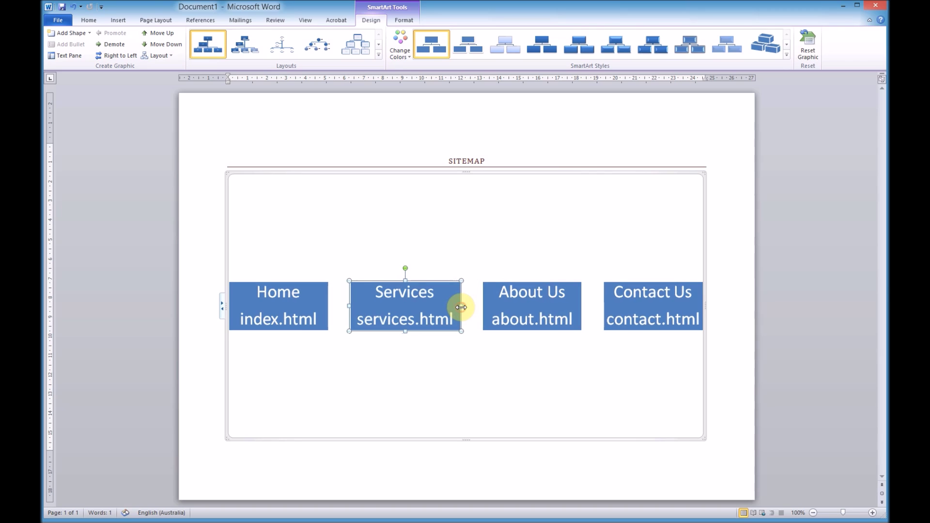
click(650, 312)
key(ctrl+a)
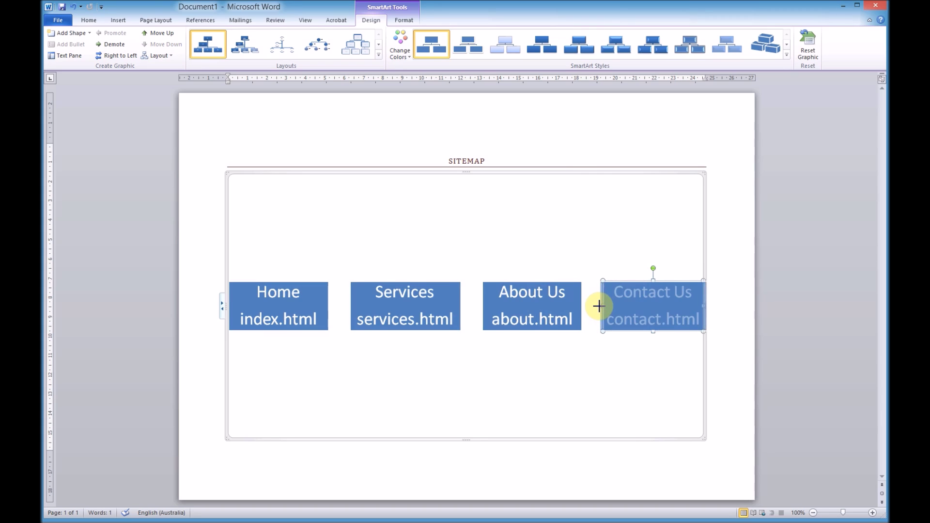
click(599, 305)
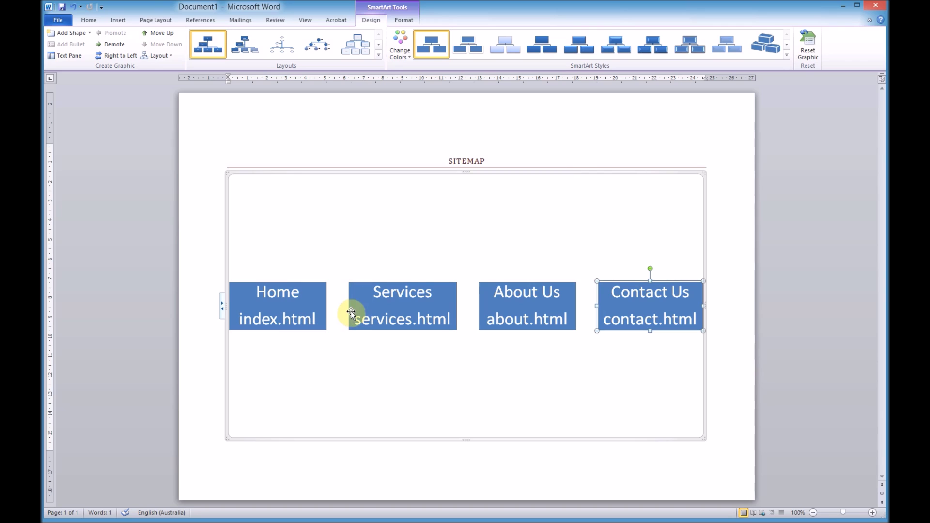
- Add a 'Web Design' / 'design.html' subpage box below Services
click(436, 298)
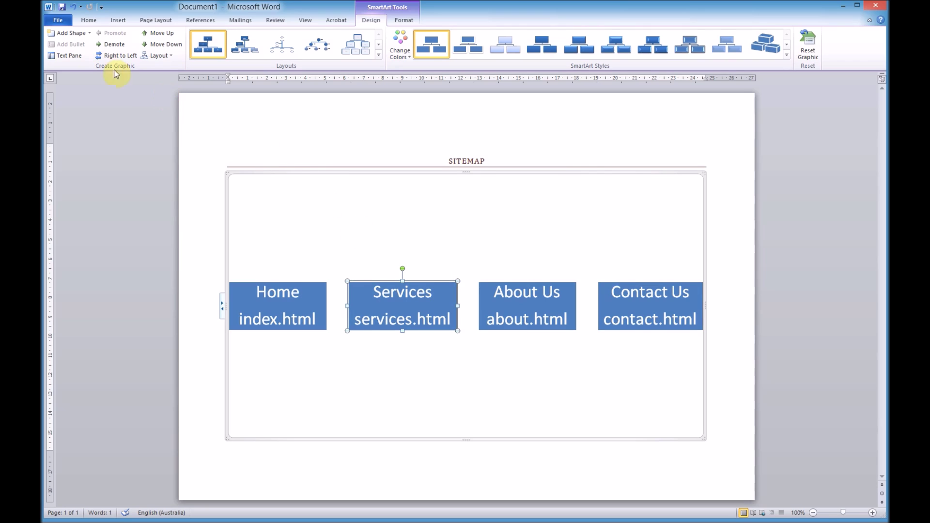
click(90, 34)
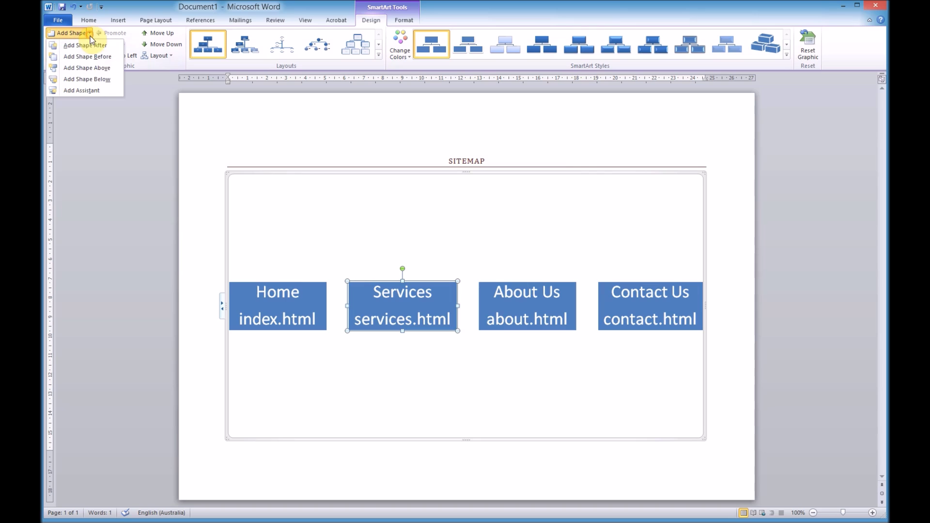
click(94, 79)
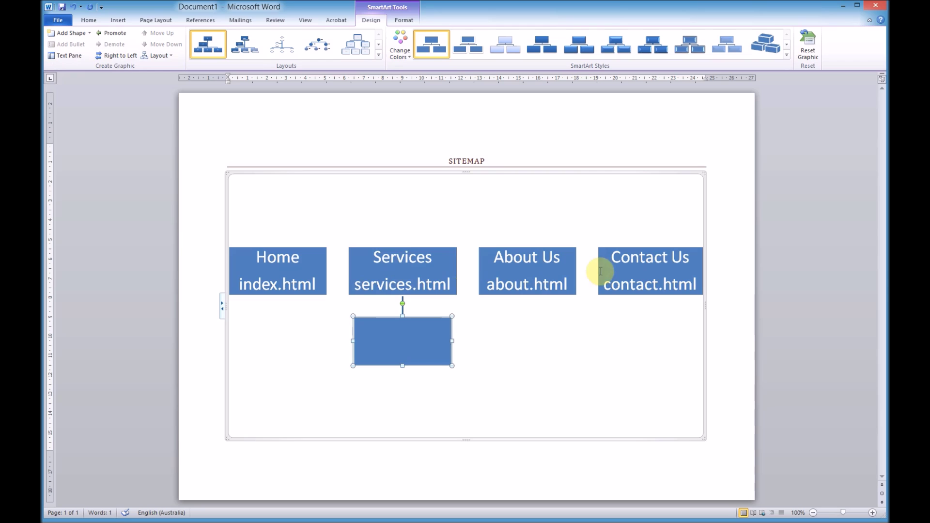
click(434, 339)
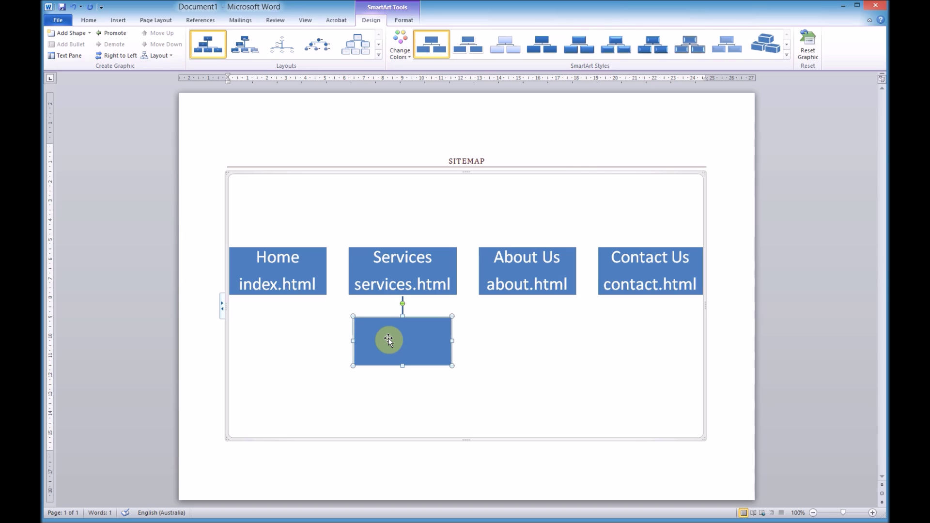
text(Web )
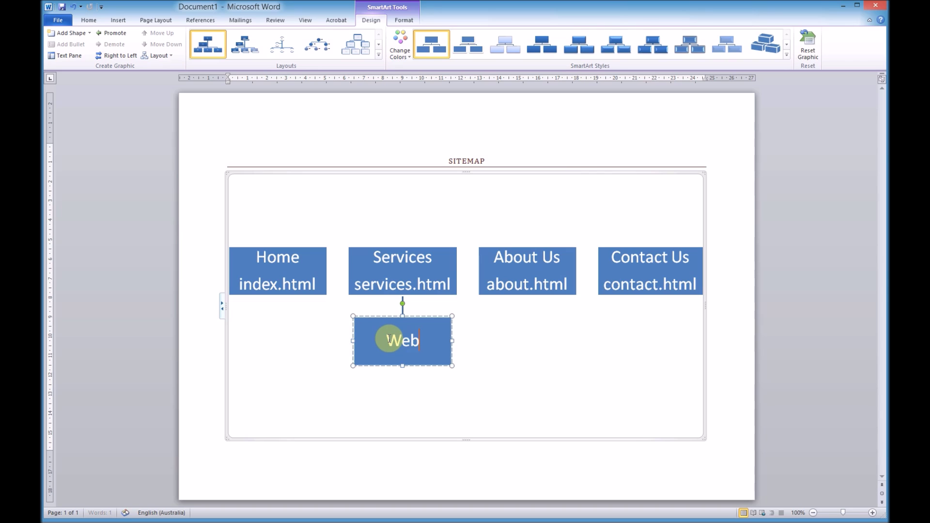
text(Design)
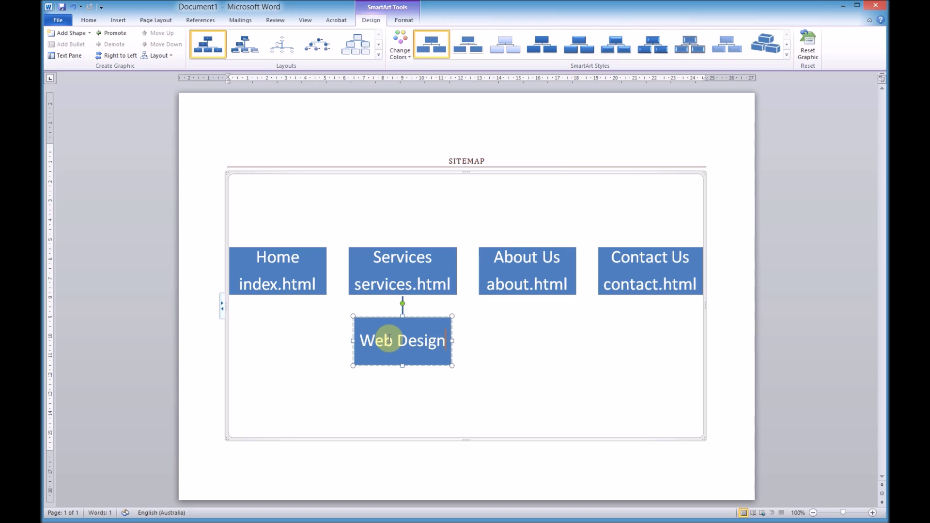
key(Return)
text(design.html)
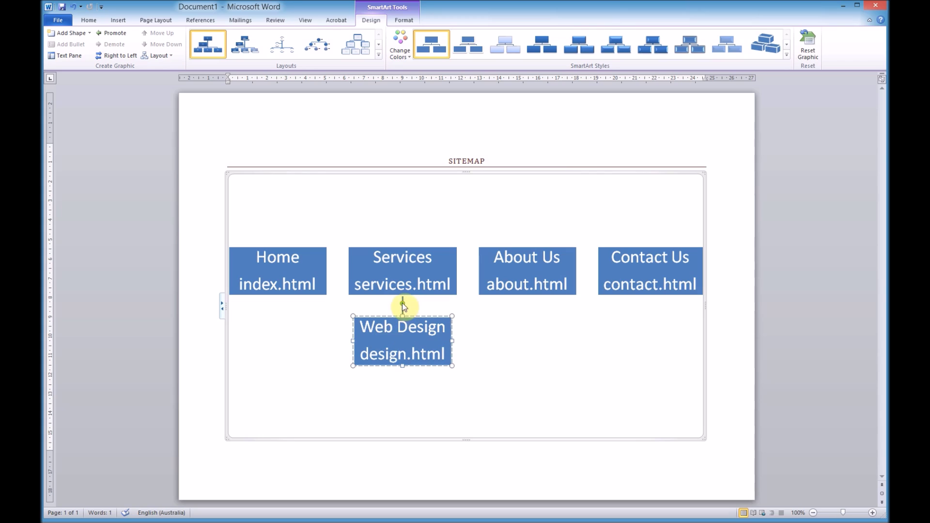
- Add a second Services subpage reading 'Hosting' / 'hosting.html'
click(441, 249)
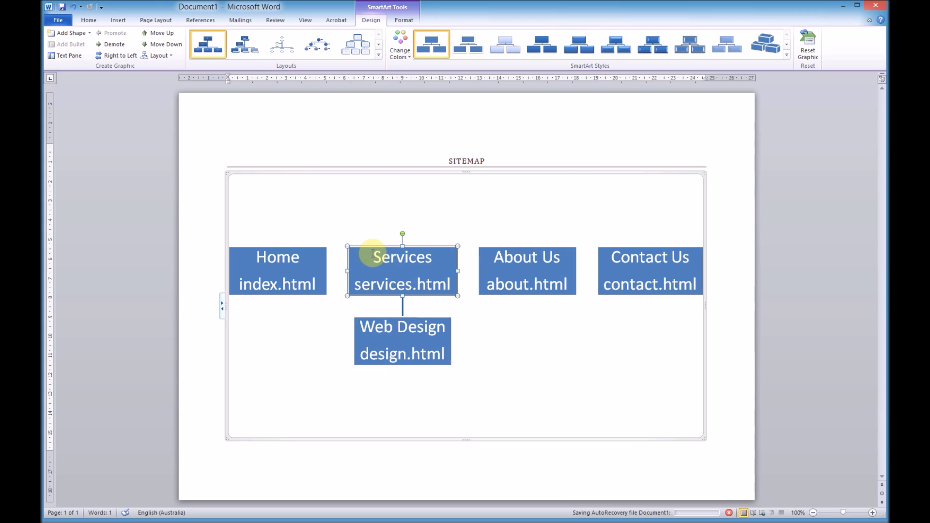
click(89, 33)
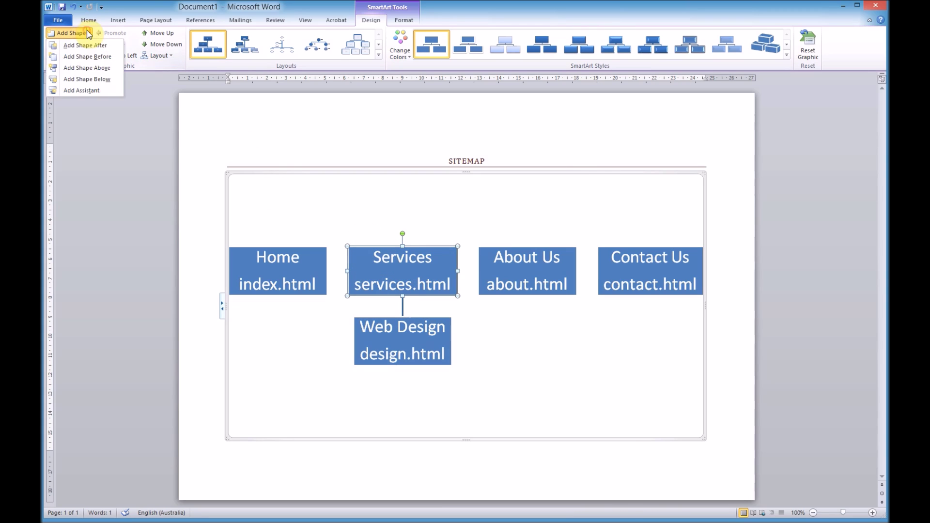
click(91, 79)
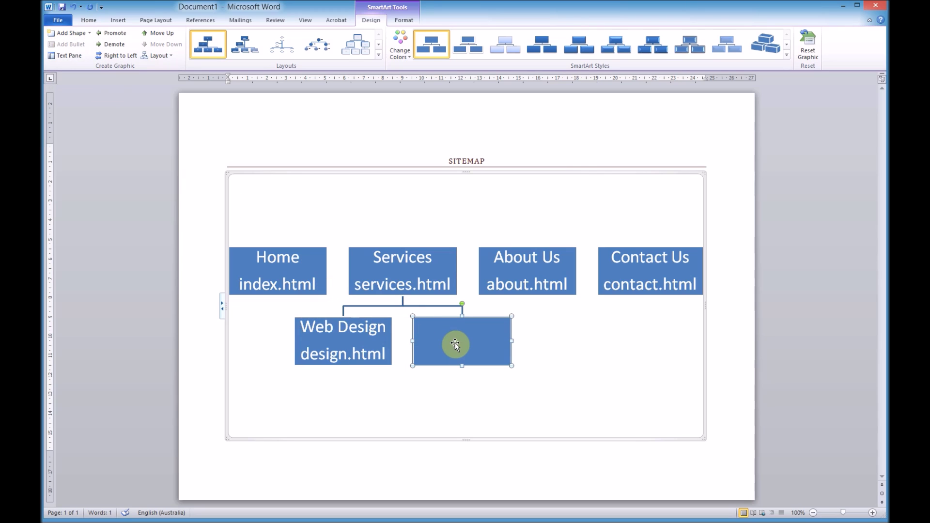
text(Hosting)
key(Return)
text(hosting.html)
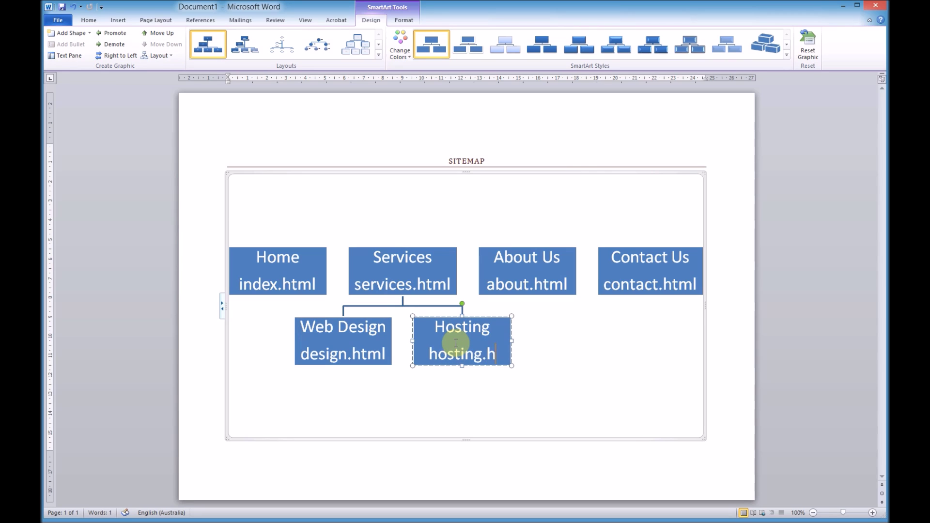
- Add a third Services subpage reading 'SEO' / 'seo.html'
click(406, 250)
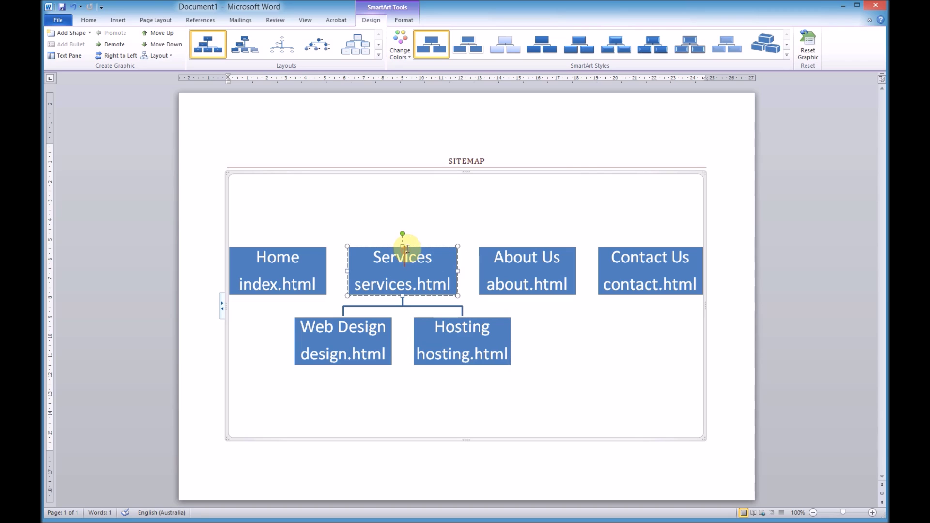
click(89, 33)
click(91, 79)
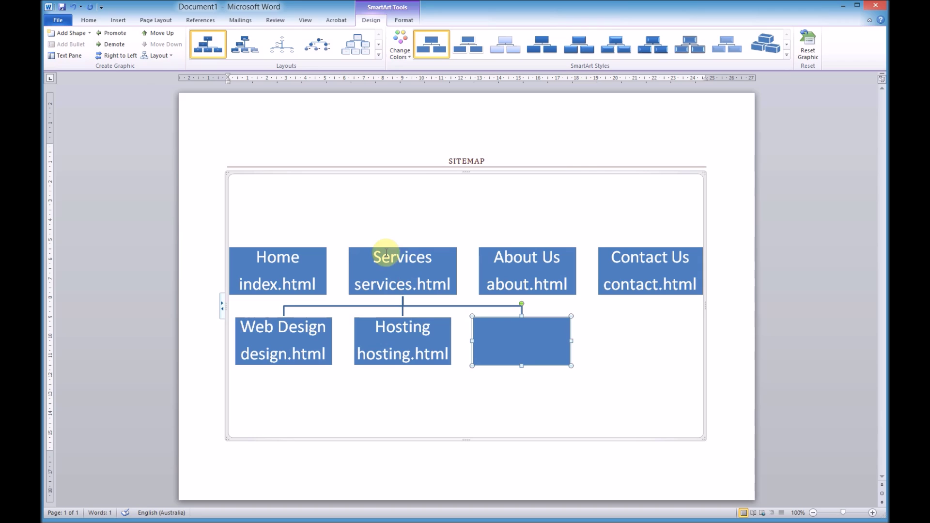
text(SEO)
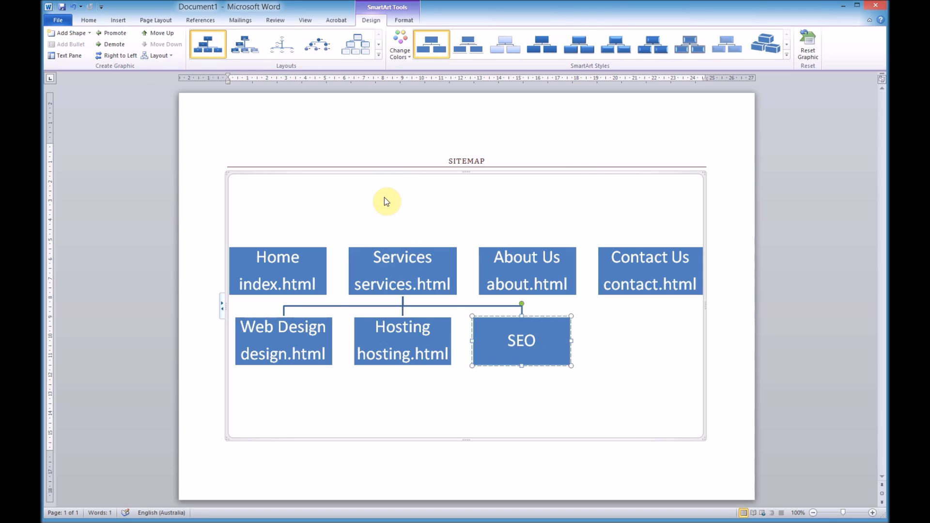
key(Return)
text(seo.html)
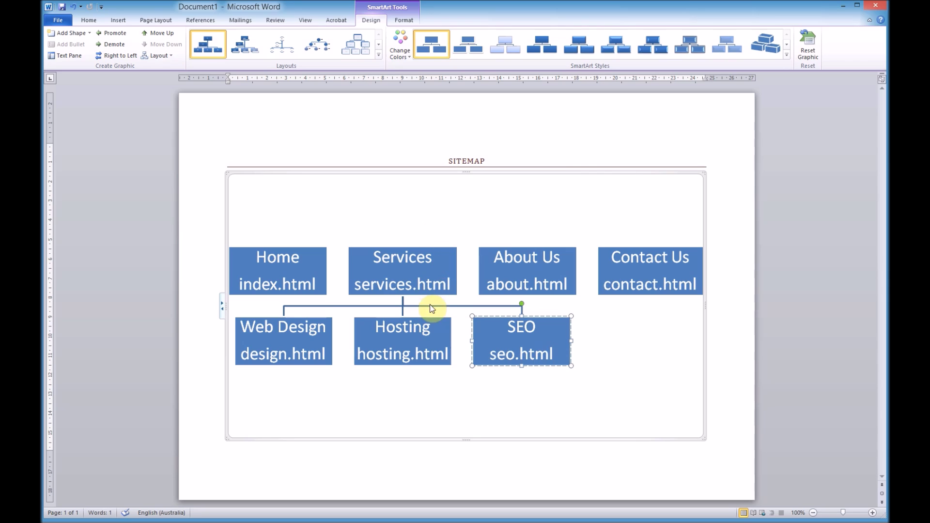
click(418, 297)
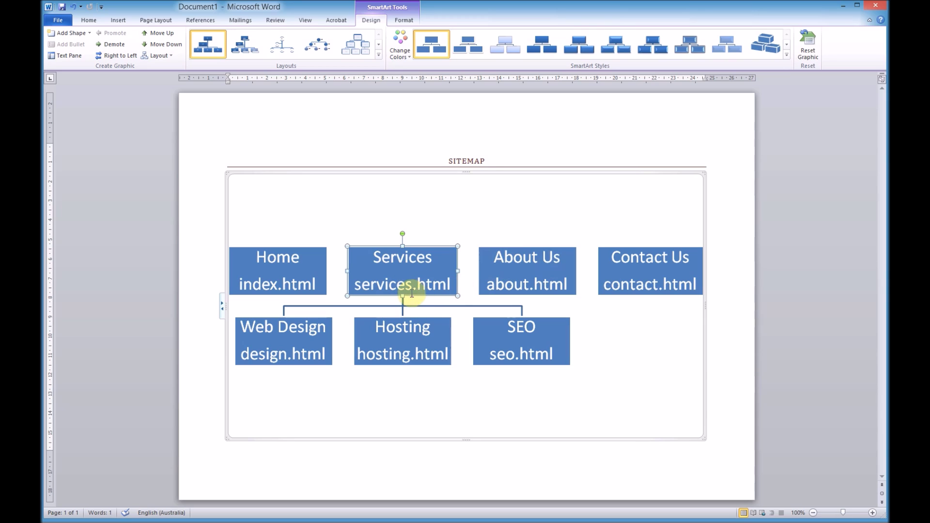
click(170, 56)
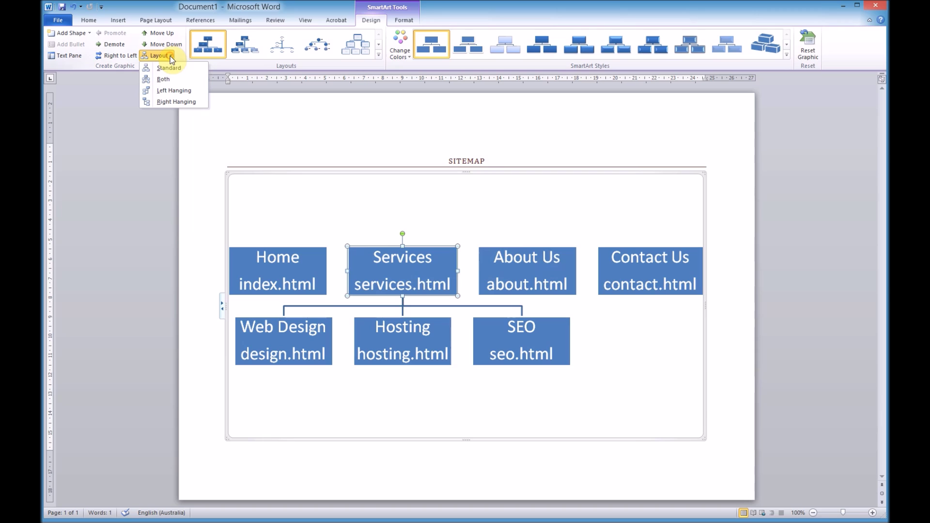
- Set the Services branch to Left Hanging and add a 'History' subpage under About Us
click(171, 90)
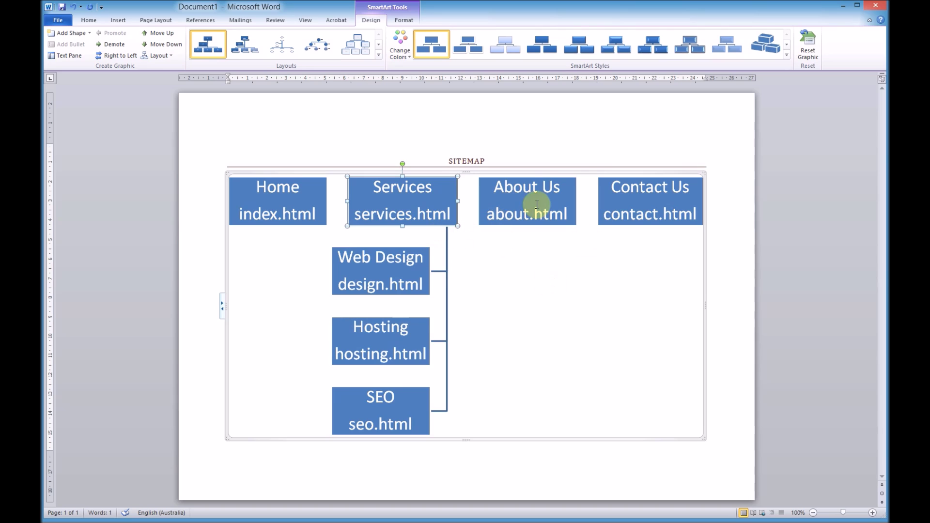
click(528, 178)
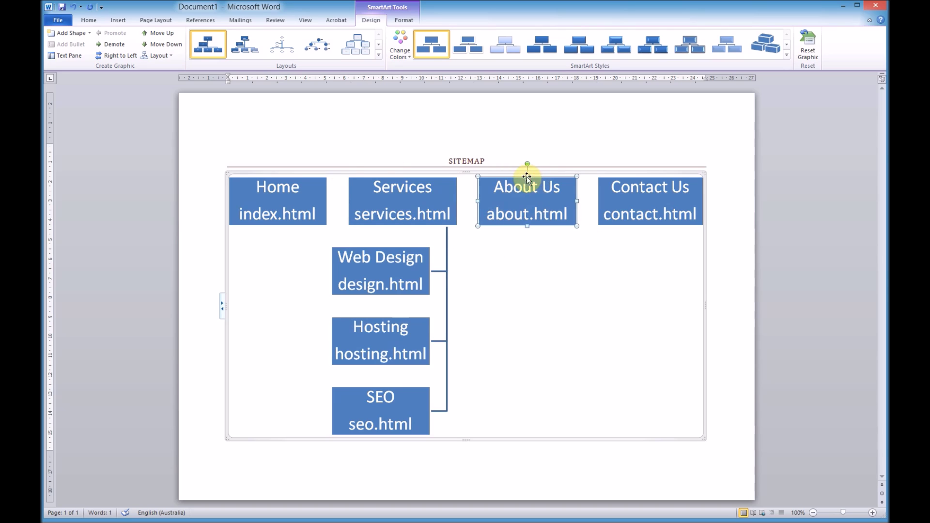
click(90, 32)
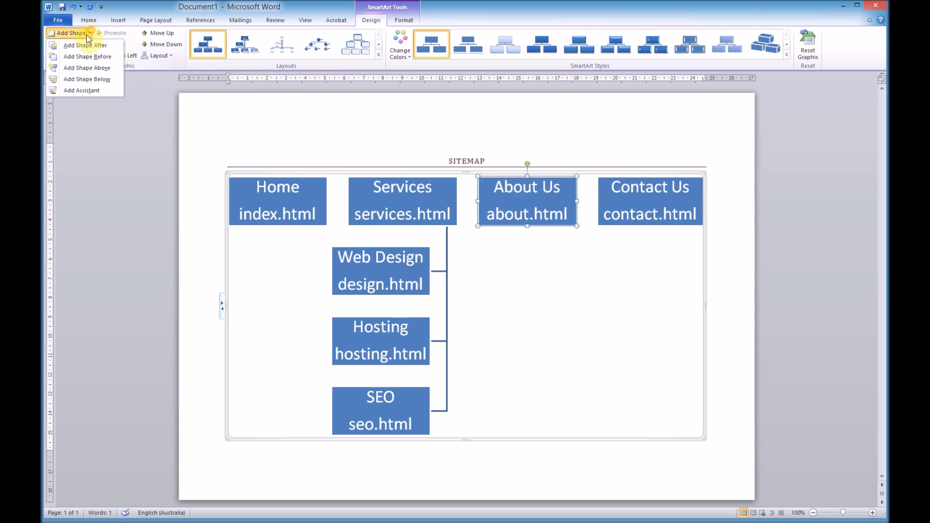
click(75, 77)
text(History)
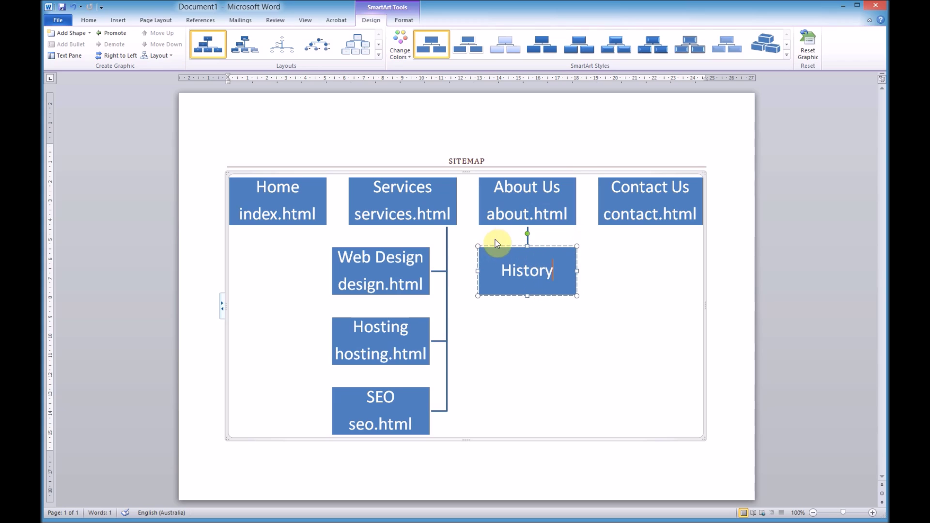
- Add a second About Us subpage reading 'Team' / 'team.html'
click(517, 176)
click(90, 33)
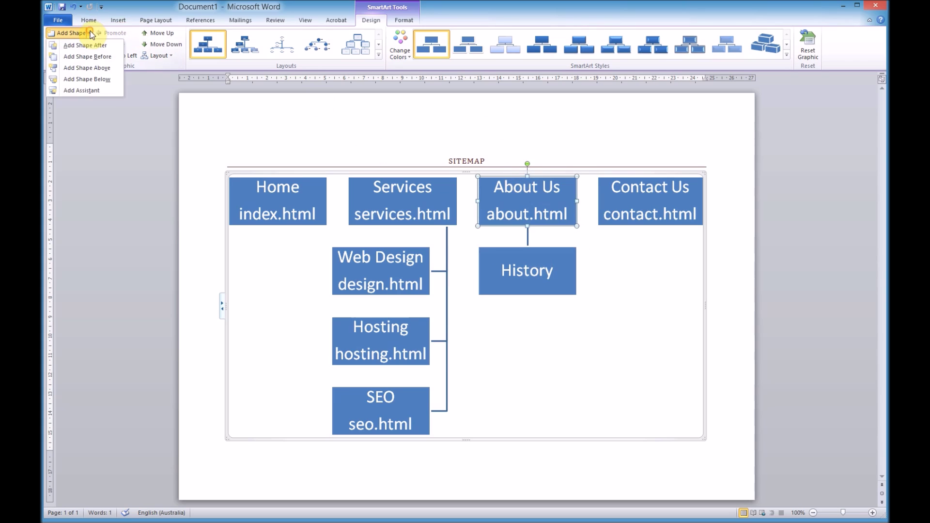
click(85, 79)
text(Team)
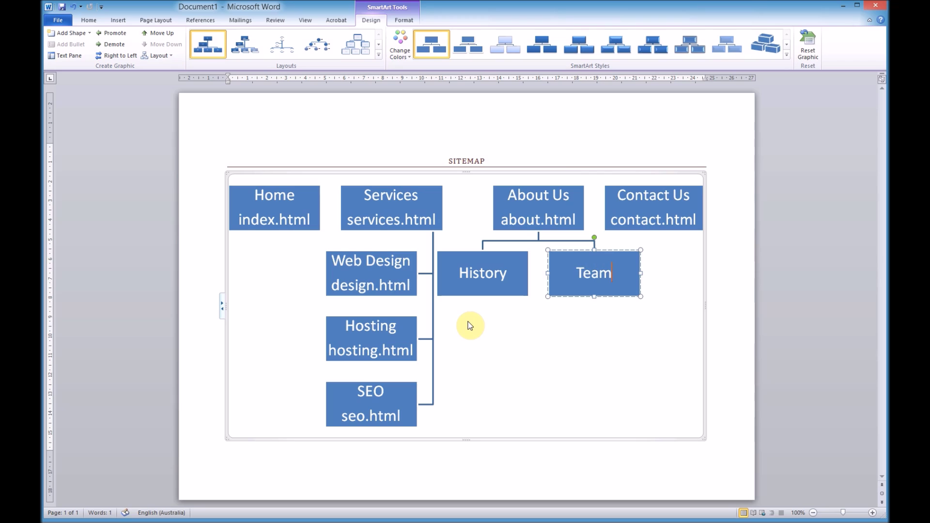
key(Return)
text(t)
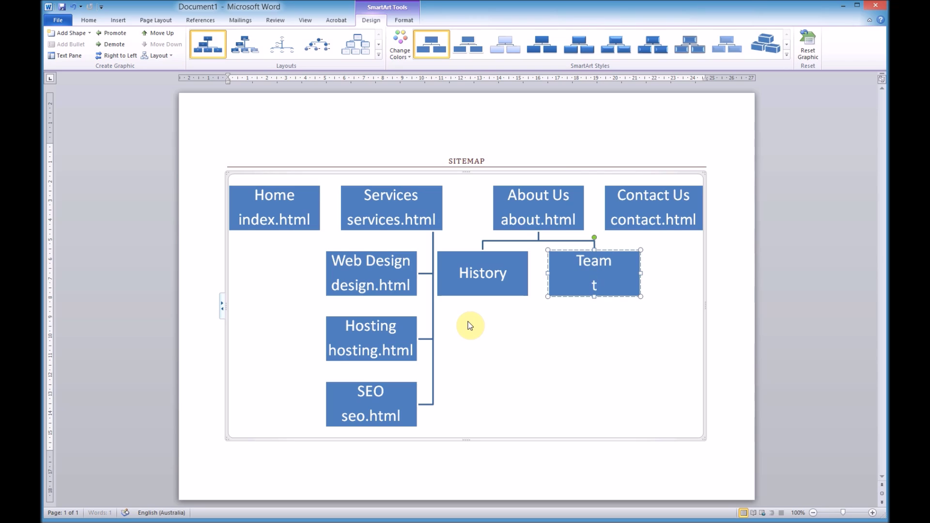
text(eam.html)
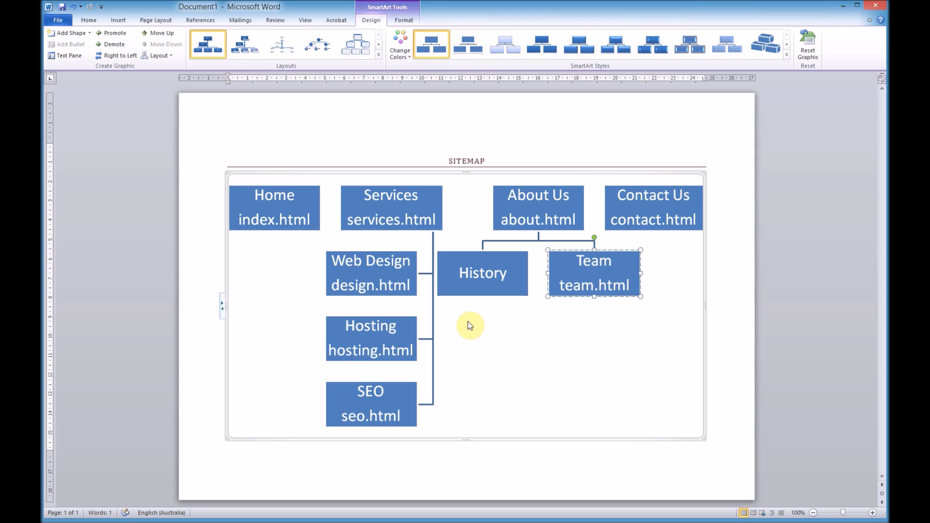
- Add 'history.html' as the second line of the History box
click(506, 272)
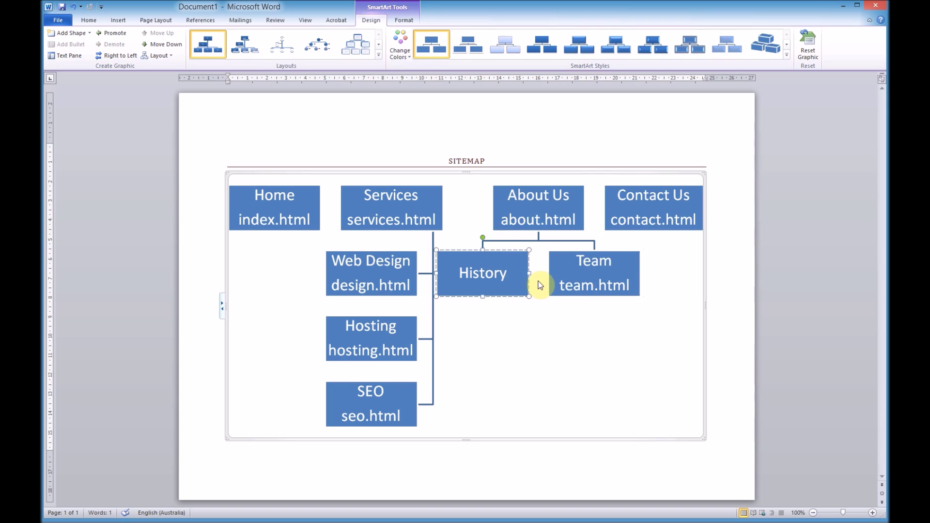
key(Return)
text(hois)
key(BackSpace)
key(BackSpace)
key(BackSpace)
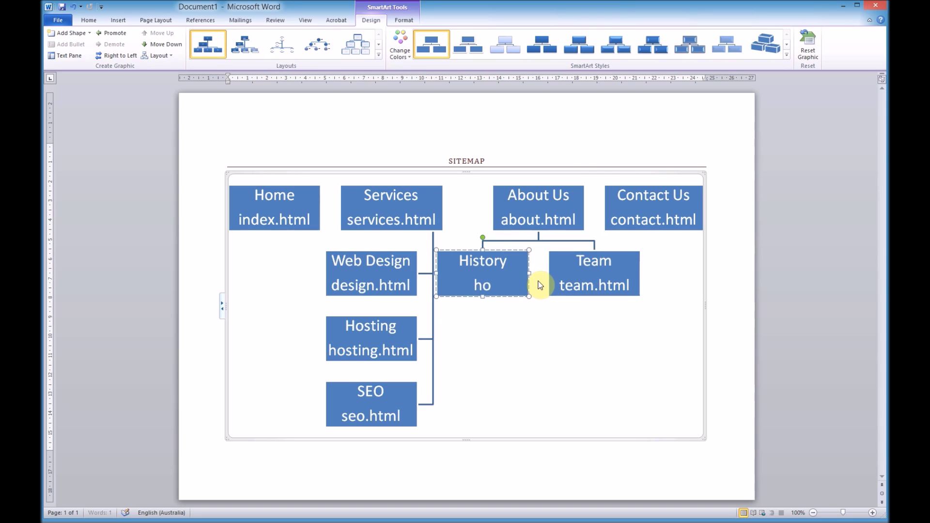
text(istory.html)
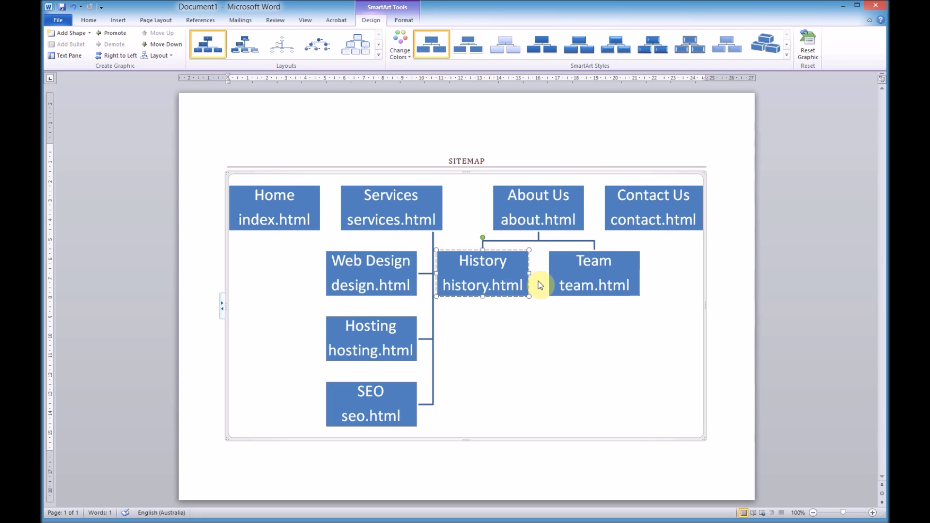
click(514, 186)
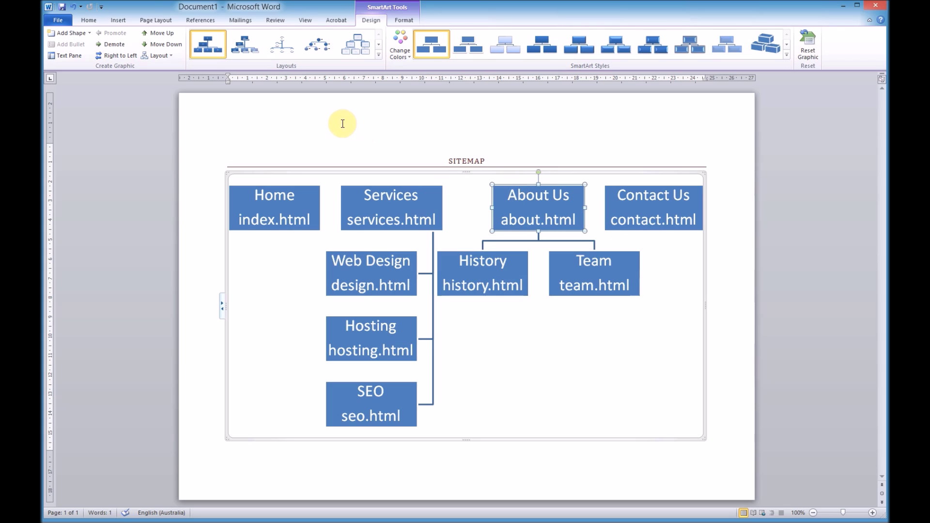
- Set the About Us branch layout to Right Hanging
click(170, 55)
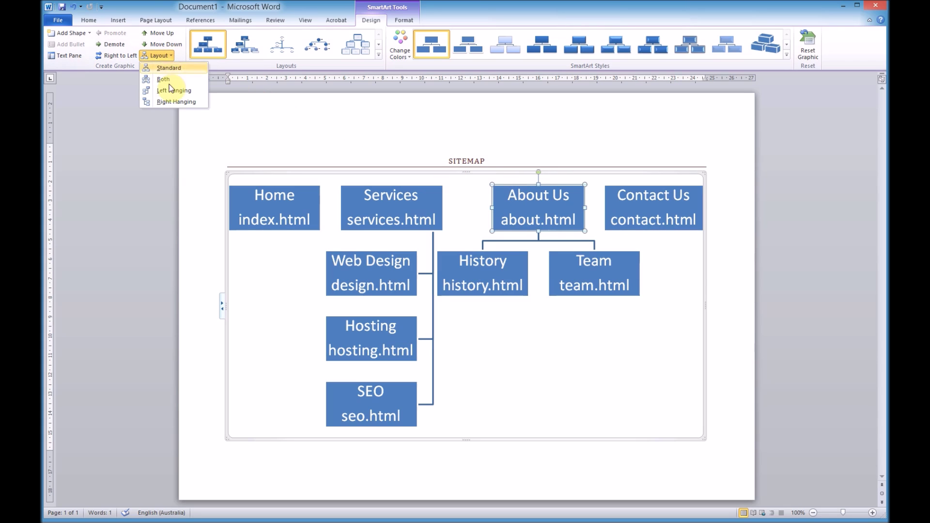
click(169, 98)
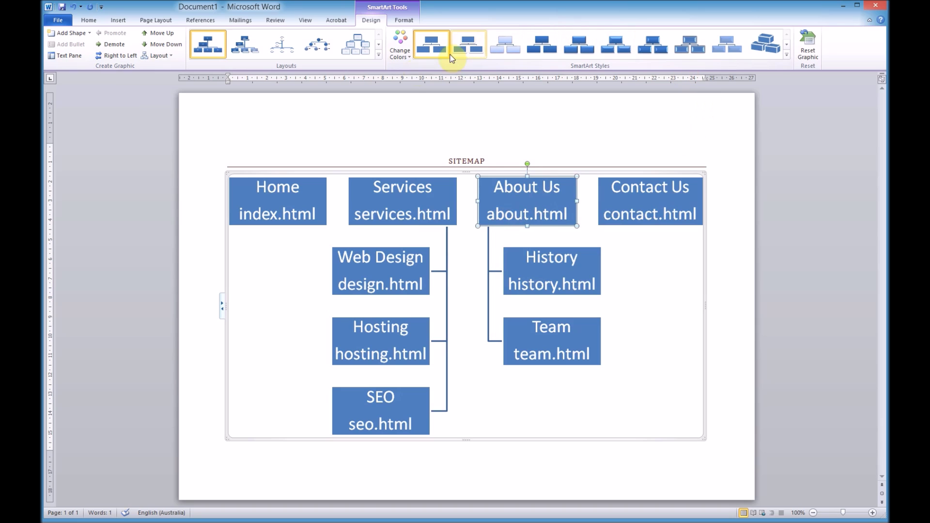
- Recolor the diagram with Colorful - Accent Colors and apply the 3-D Polished style
click(406, 59)
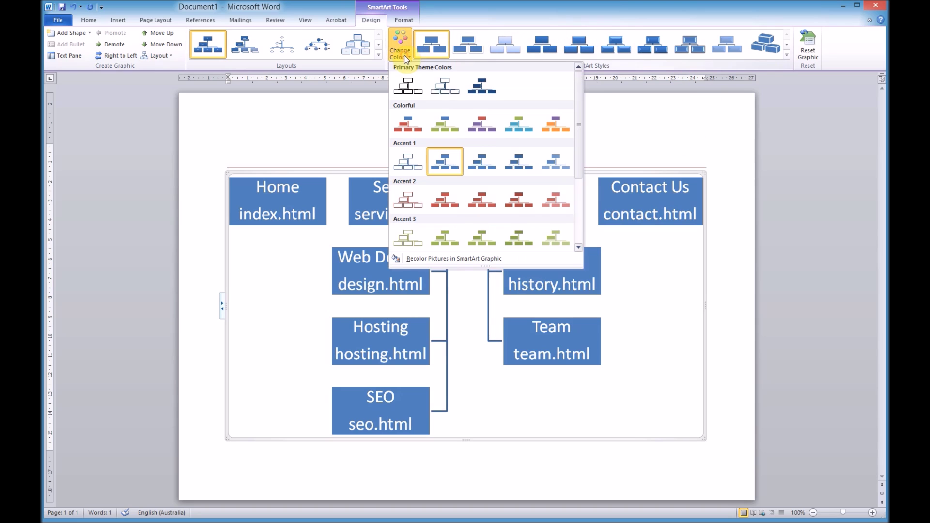
click(412, 125)
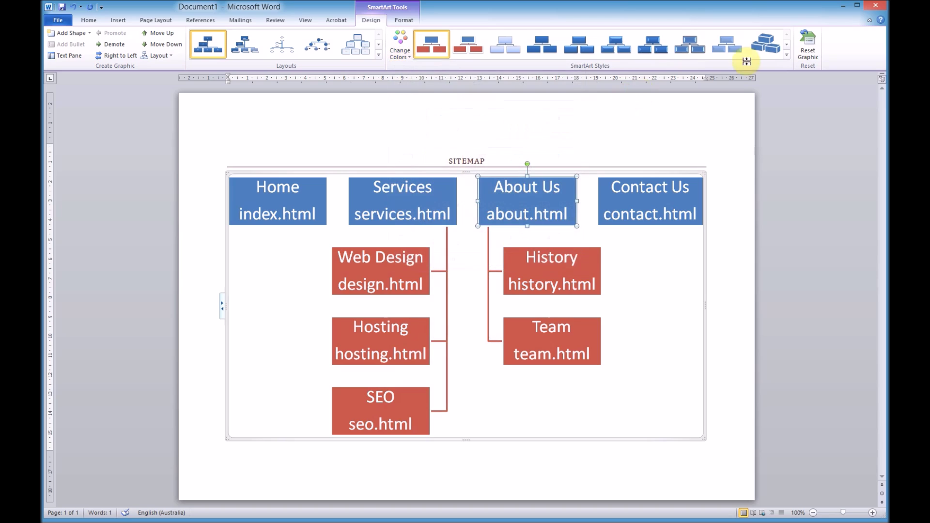
click(786, 54)
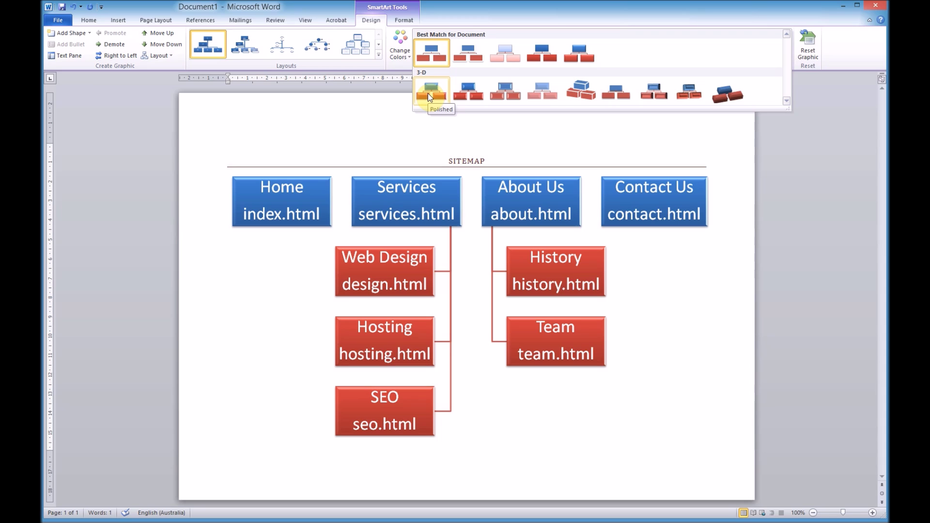
click(428, 93)
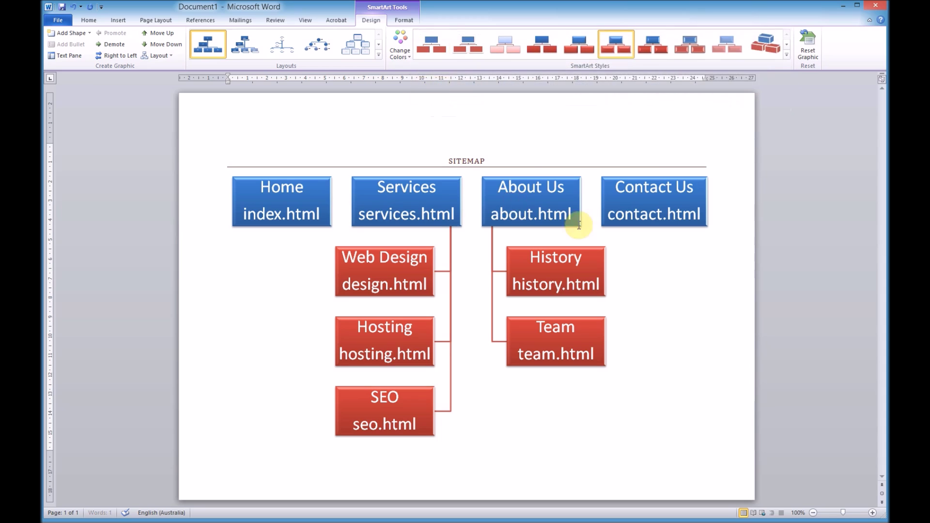